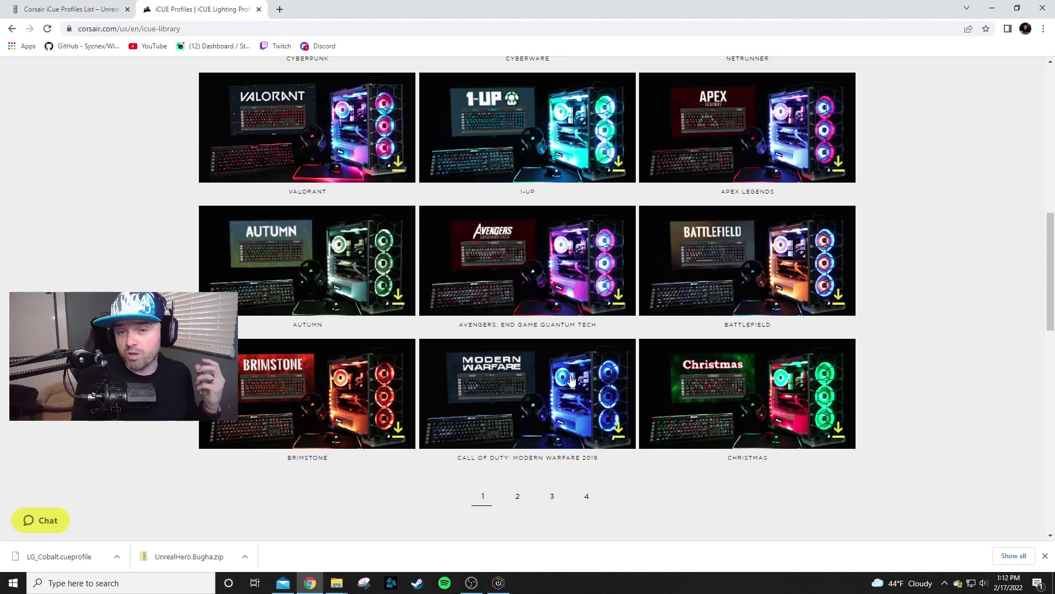
# Step: Download the Call of Duty: Modern Warfare 2019 profile and open the second Ripple colour point of its K70 RGB MK.2 keyboard lighting
pyautogui.click(593, 409)
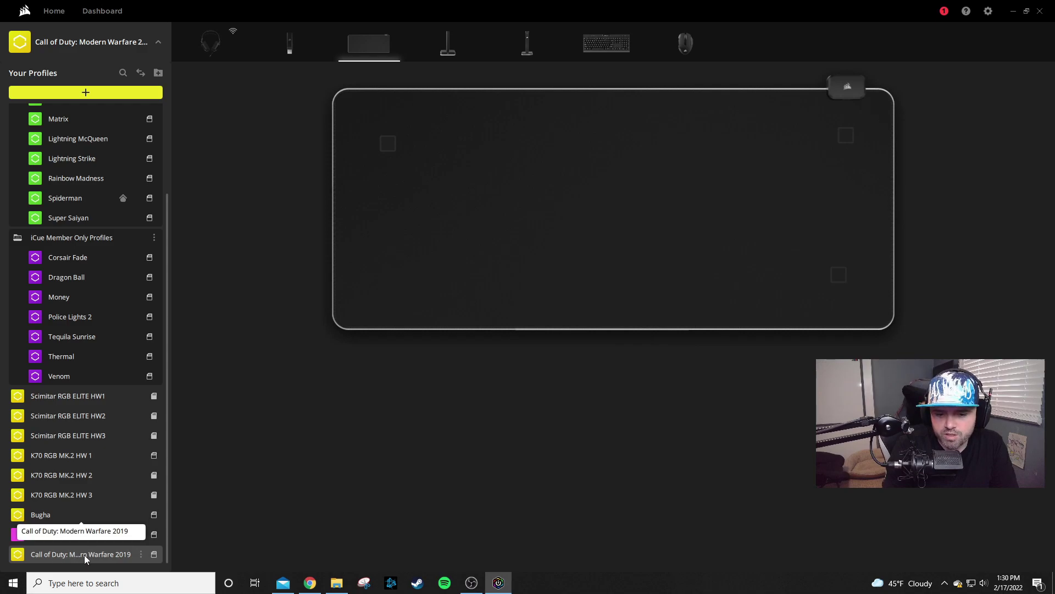
pyautogui.click(608, 45)
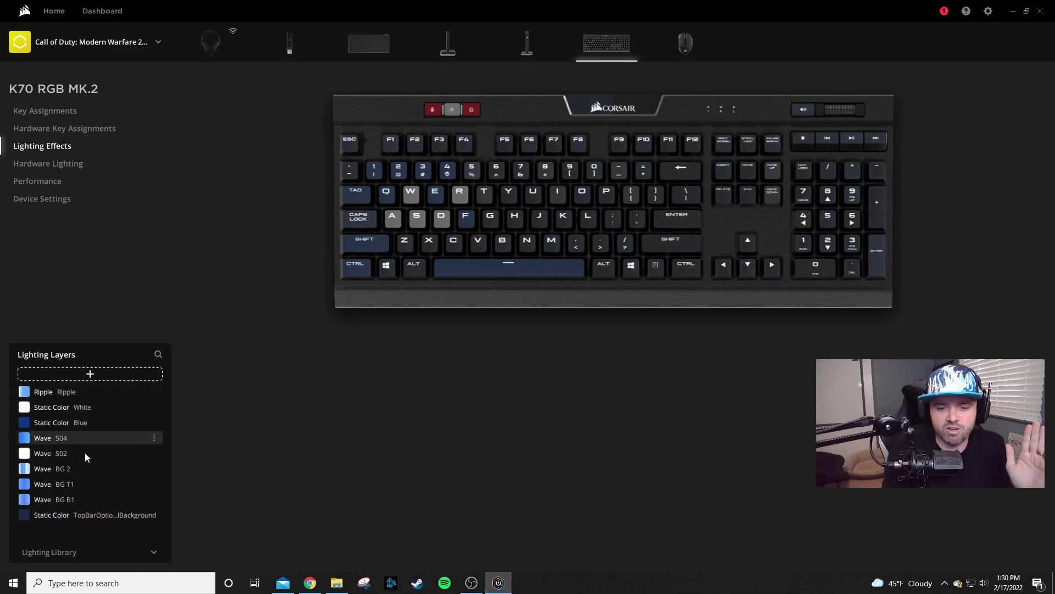
pyautogui.click(55, 393)
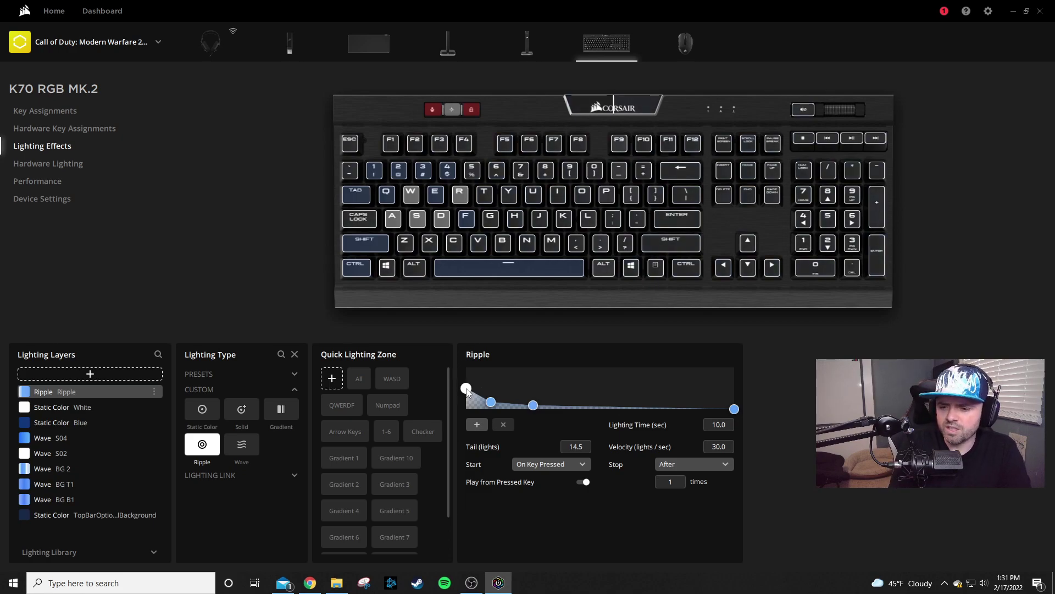
pyautogui.click(491, 403)
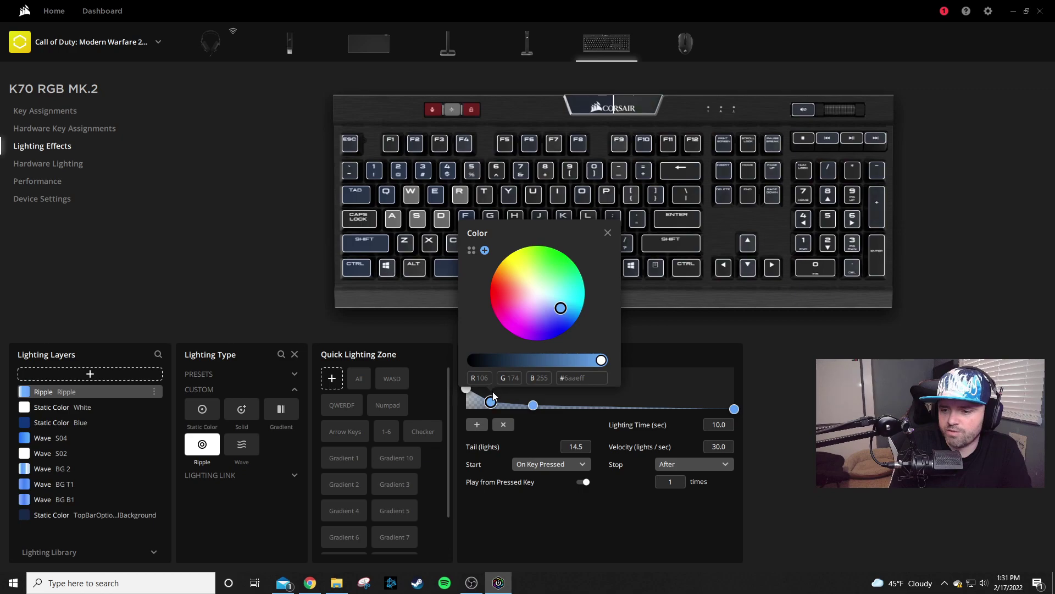
# Step: Try several shades of green from the colour wheel on the second Ripple colour point
pyautogui.click(472, 251)
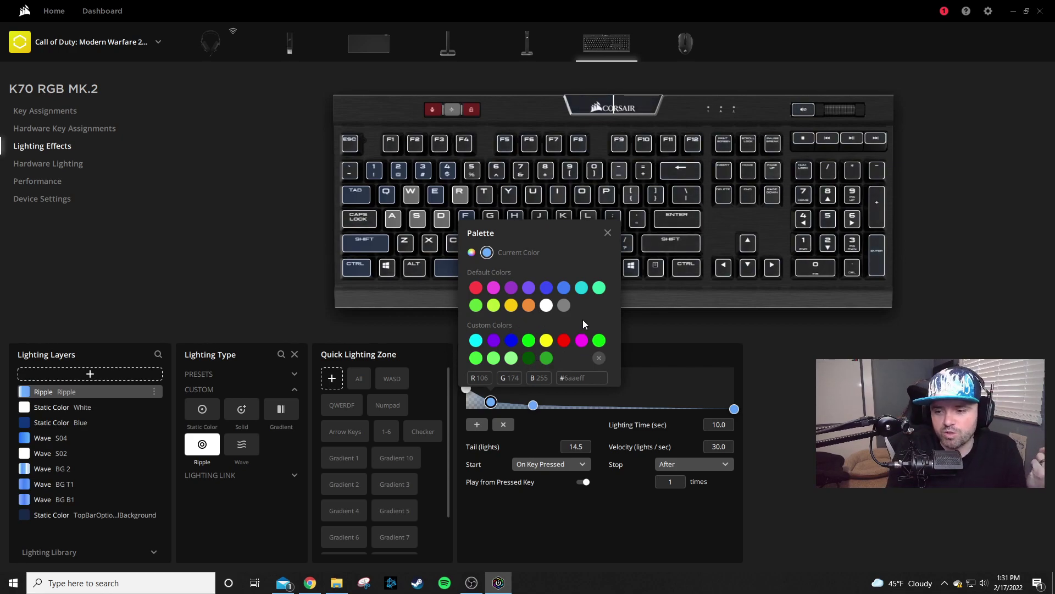
pyautogui.click(484, 252)
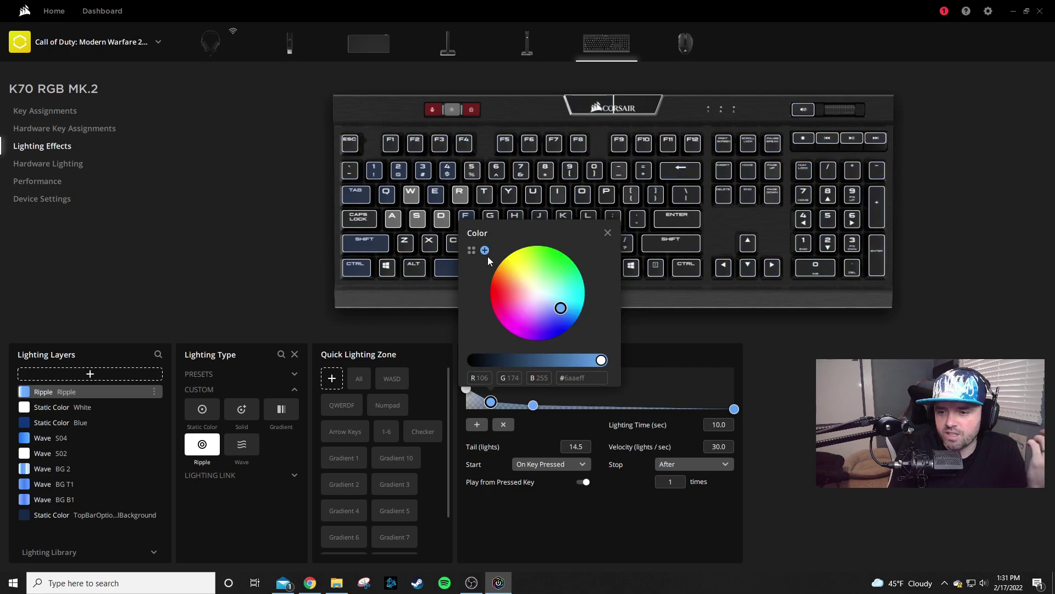
pyautogui.click(564, 256)
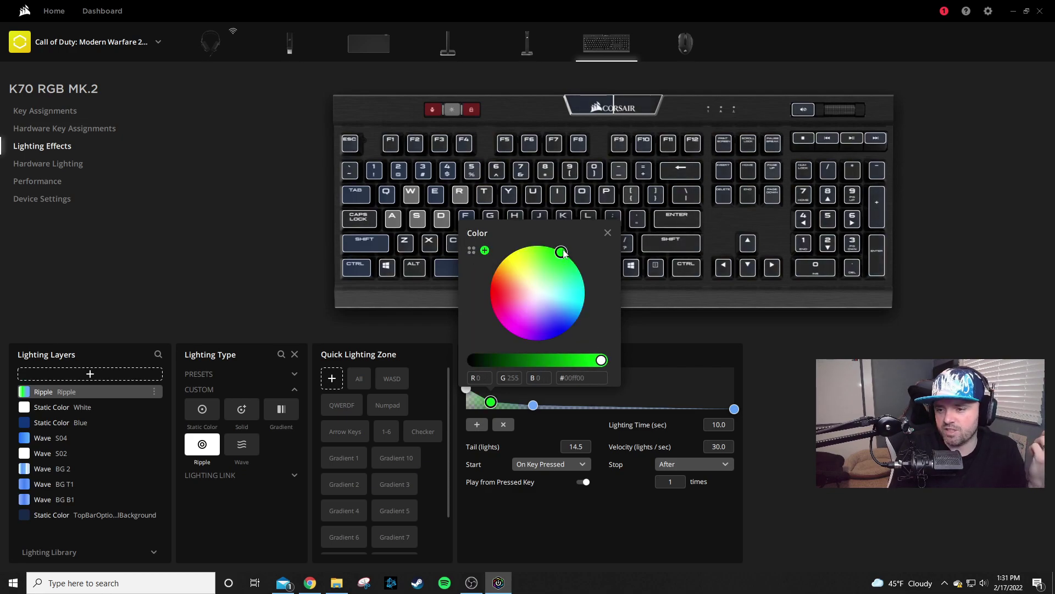
pyautogui.click(557, 258)
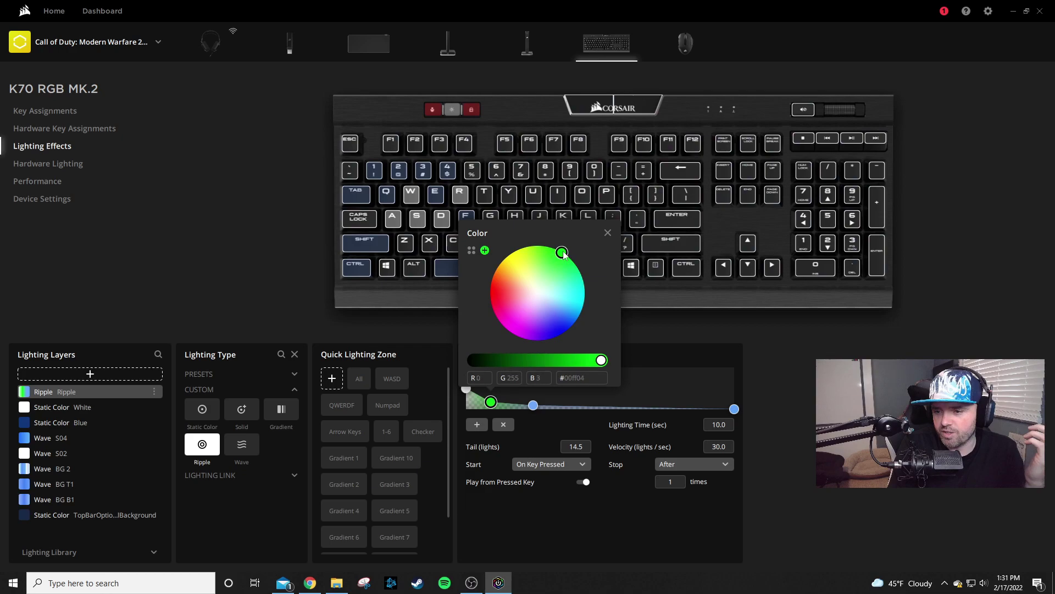
pyautogui.click(565, 242)
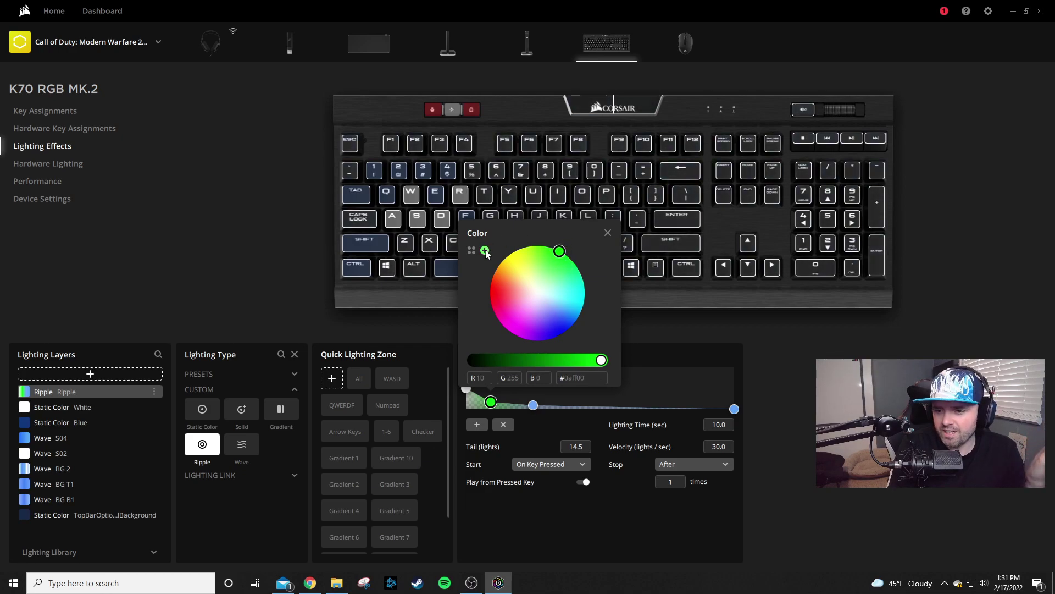
pyautogui.moveTo(559, 254); pyautogui.dragTo(555, 258)
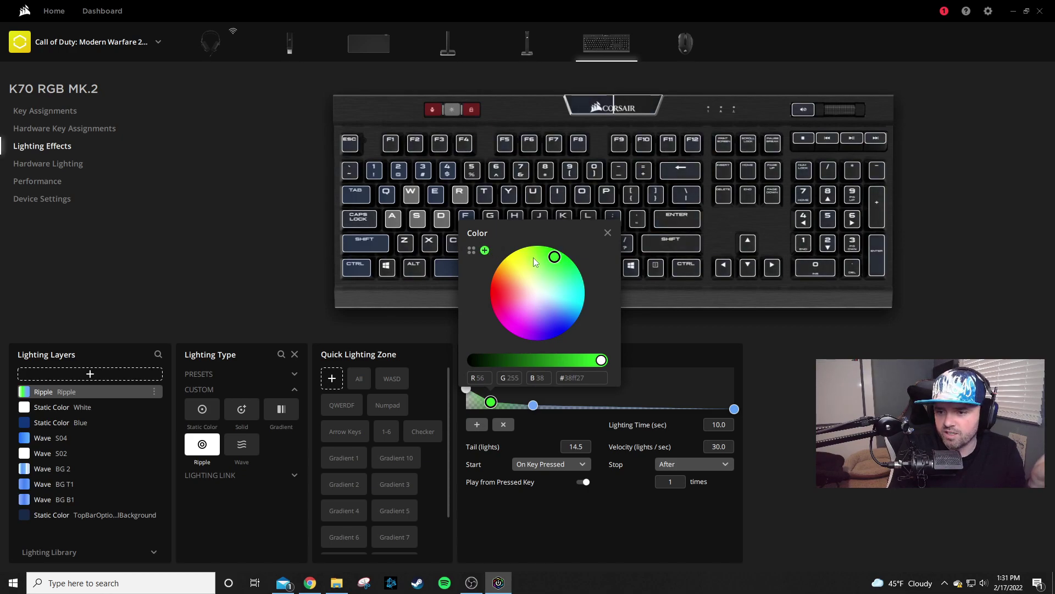
pyautogui.moveTo(532, 257); pyautogui.dragTo(546, 278)
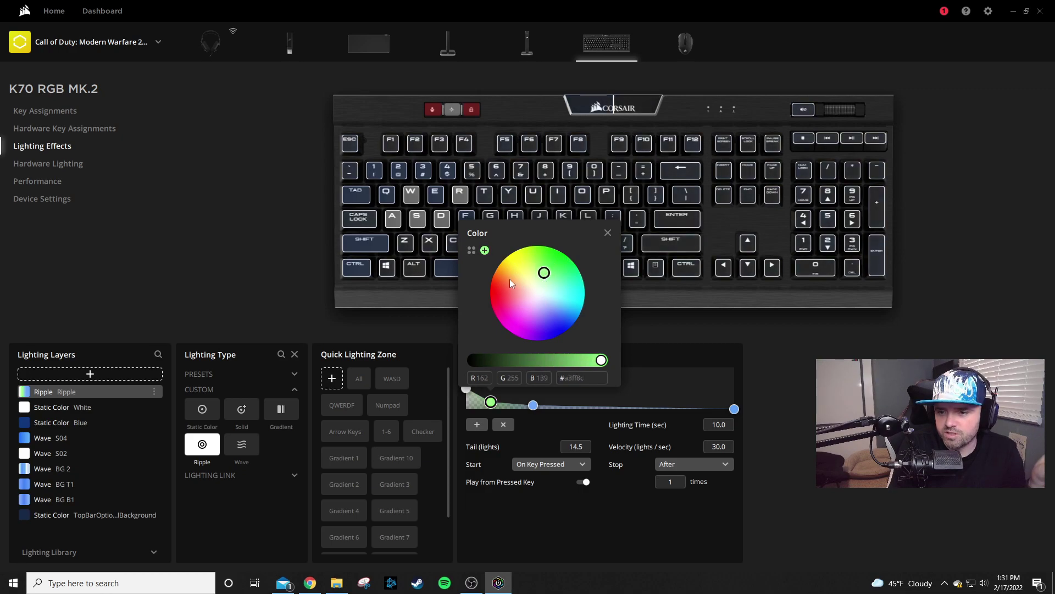
# Step: Apply the custom light green (R 142, G 255, B 135) to the second, third and last colour points of the Ripple layer
pyautogui.click(471, 250)
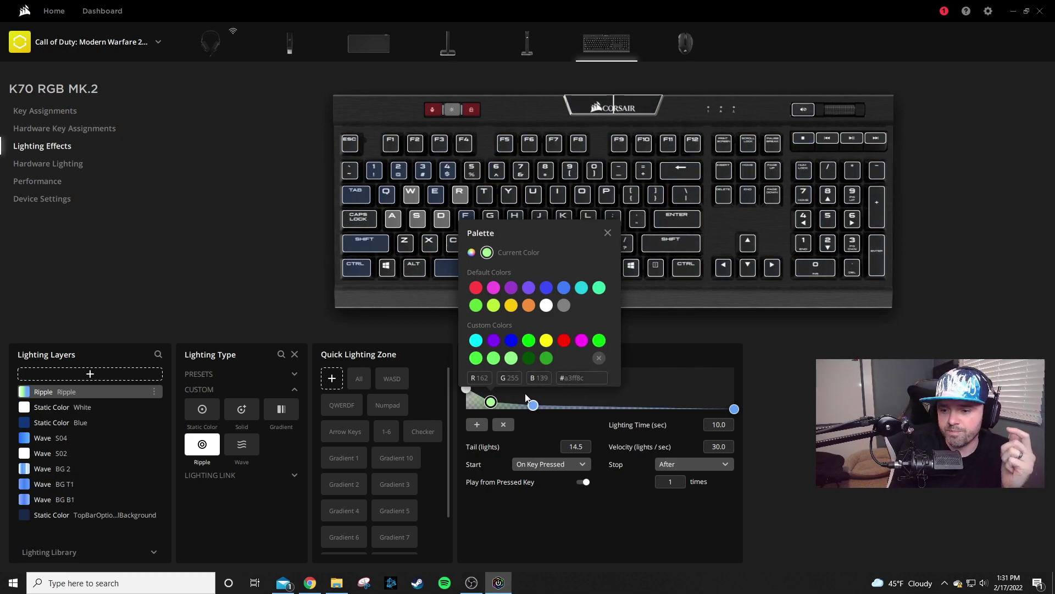
pyautogui.click(511, 357)
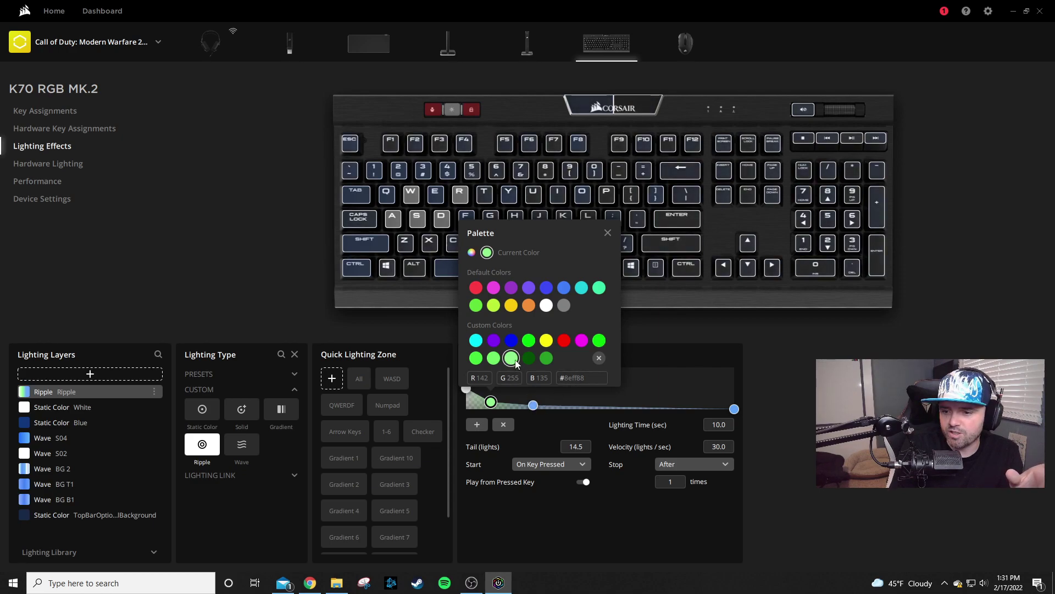
pyautogui.click(533, 405)
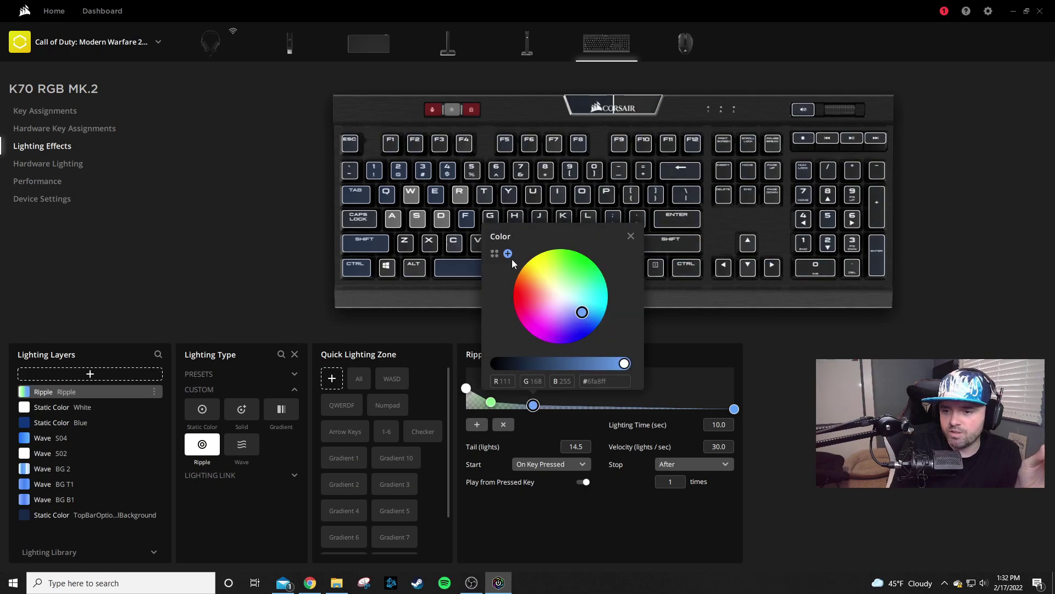
pyautogui.click(495, 255)
pyautogui.click(534, 363)
pyautogui.click(734, 409)
pyautogui.click(607, 259)
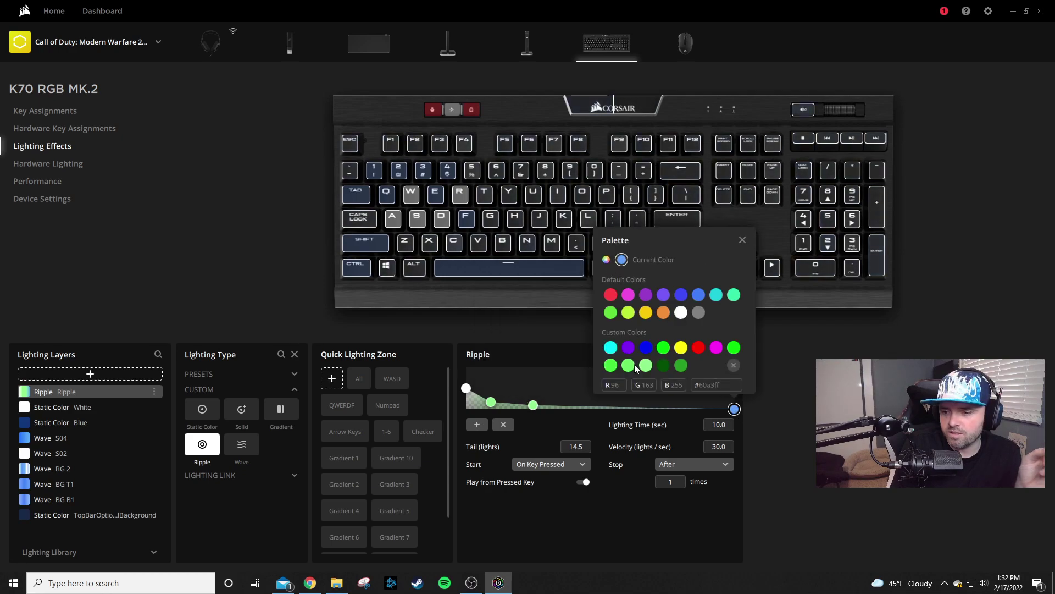
pyautogui.click(517, 427)
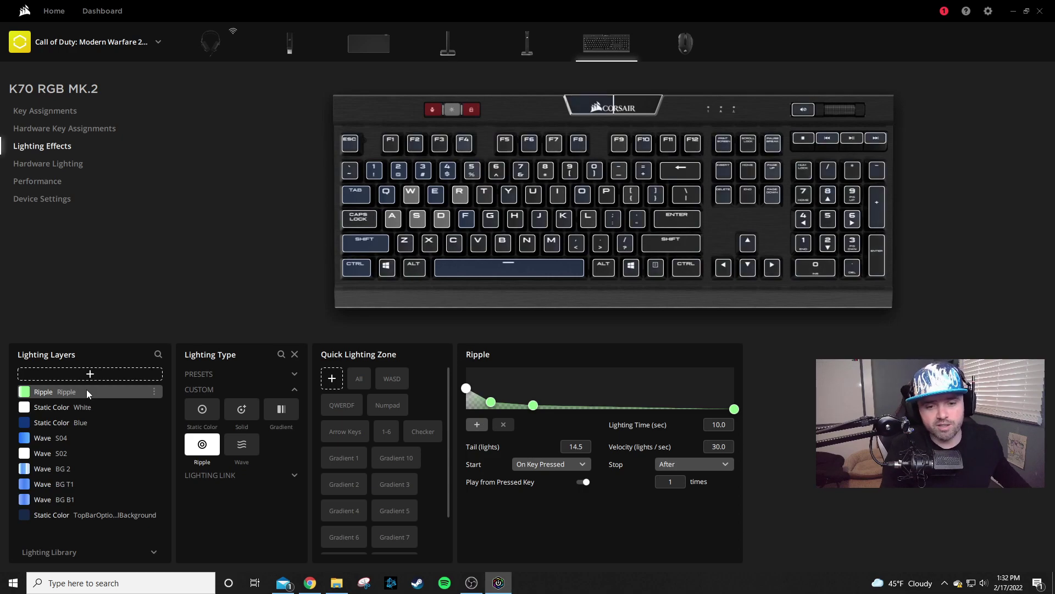
# Step: Recolour the Blue Static Color layer to dark green with R 31, G 128, B 20
pyautogui.click(76, 407)
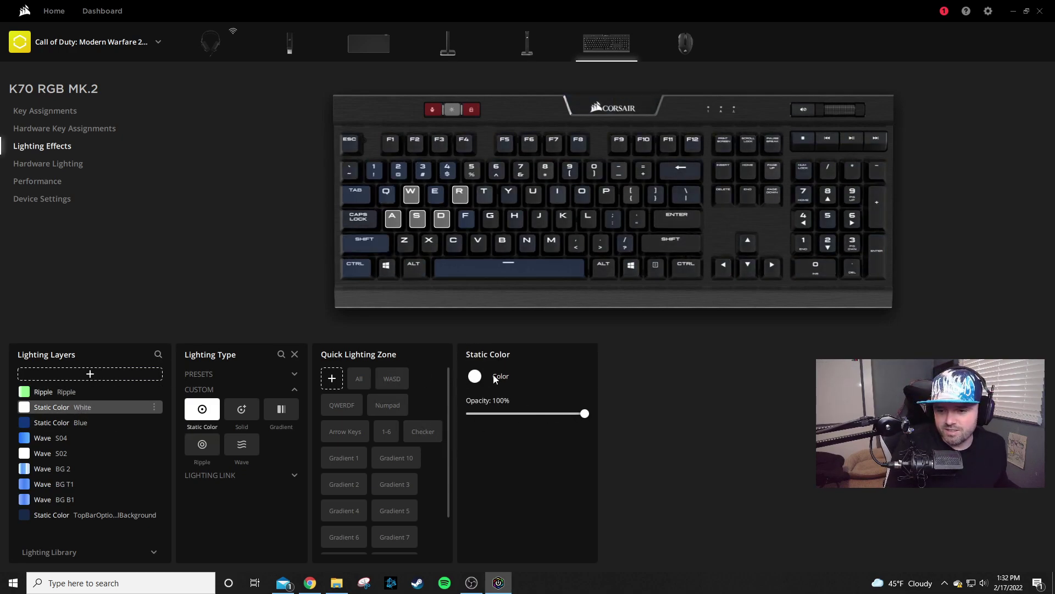
pyautogui.click(71, 421)
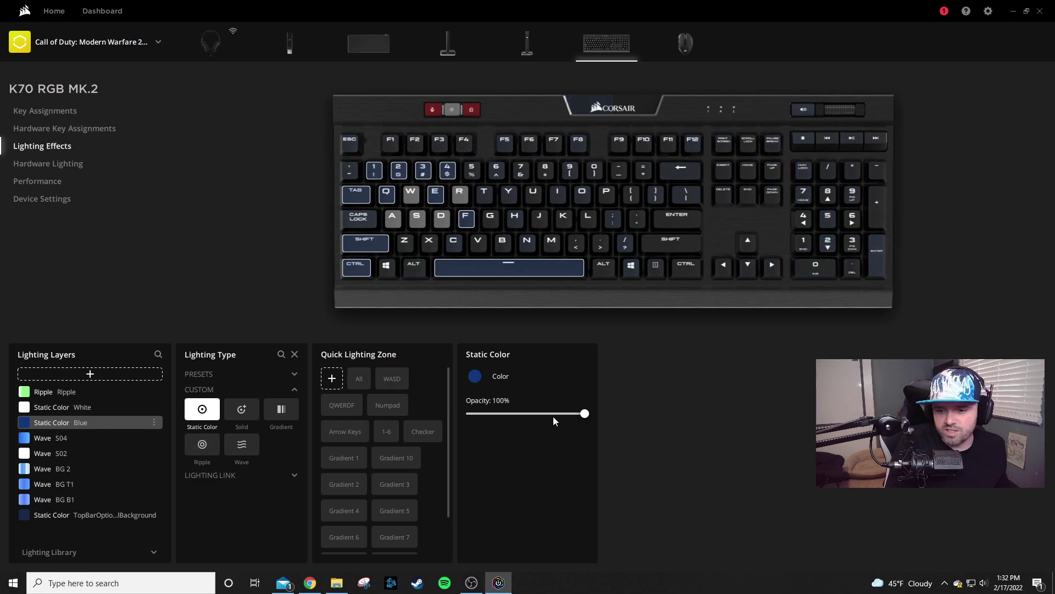
pyautogui.click(476, 378)
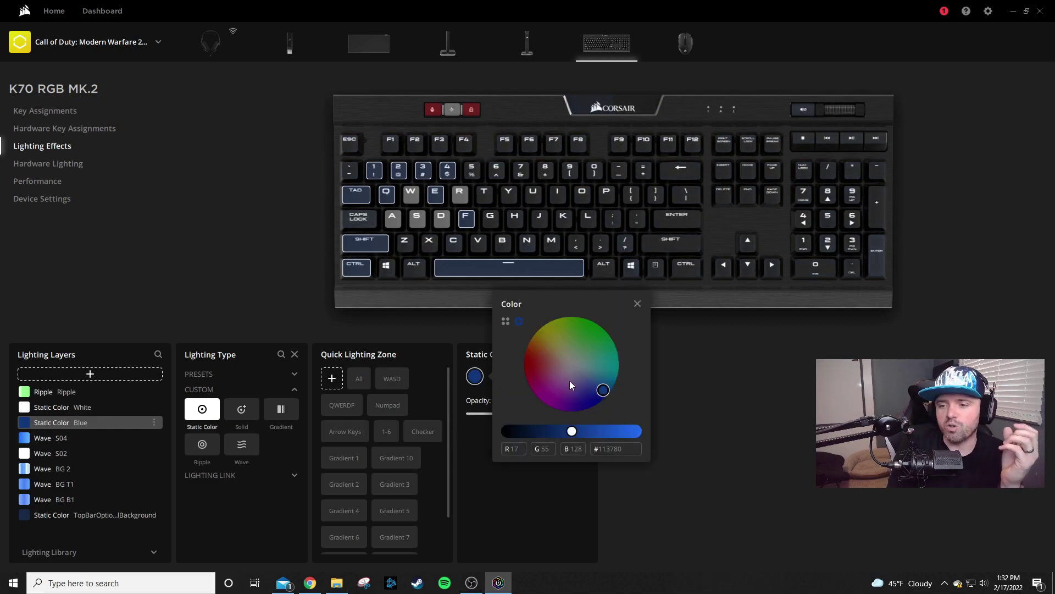
pyautogui.click(506, 322)
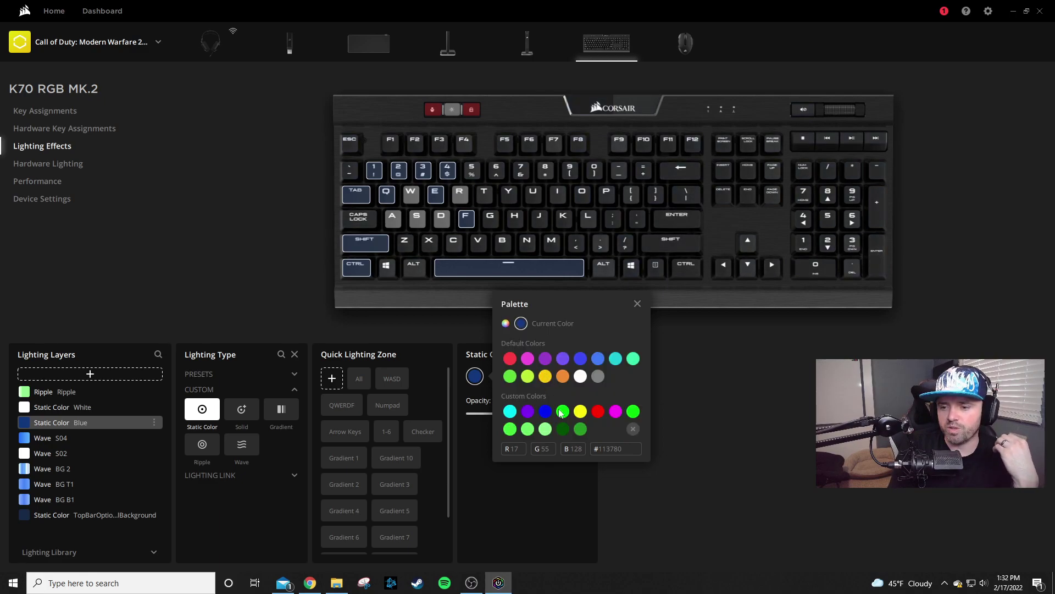
pyautogui.click(506, 324)
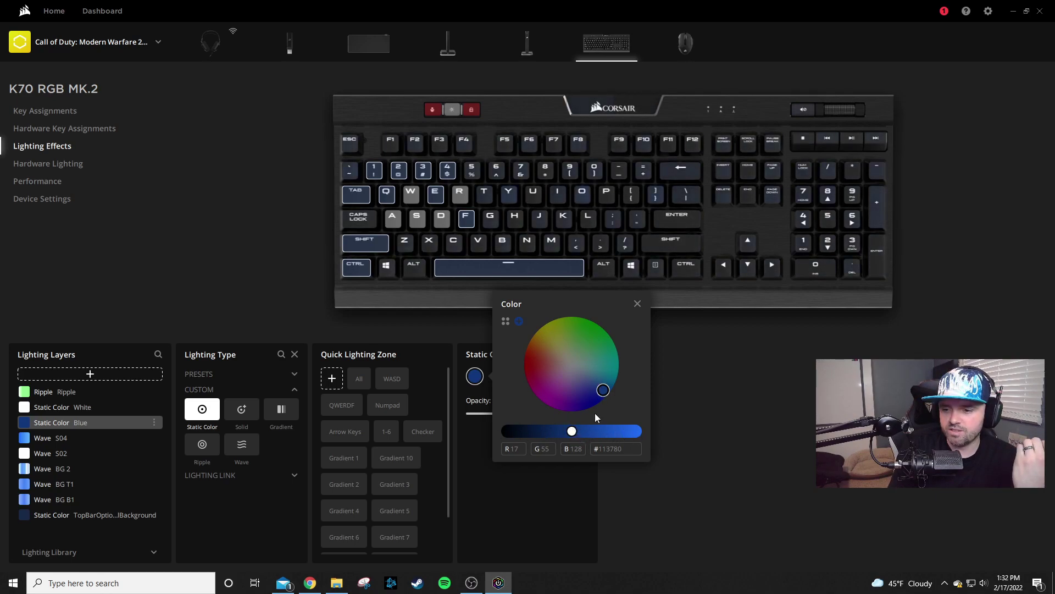
pyautogui.click(589, 325)
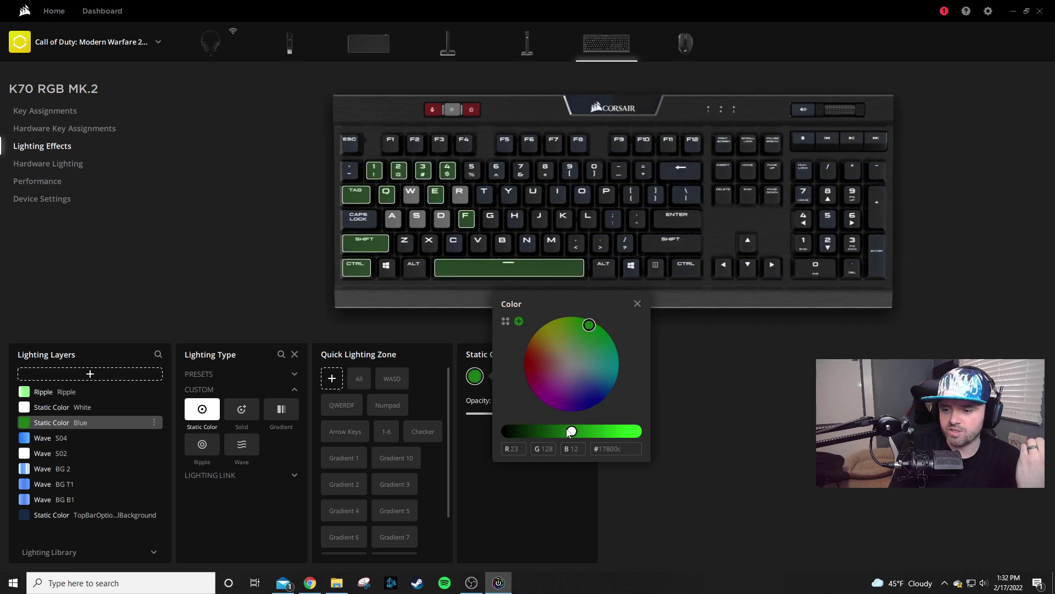
pyautogui.click(586, 324)
pyautogui.click(589, 327)
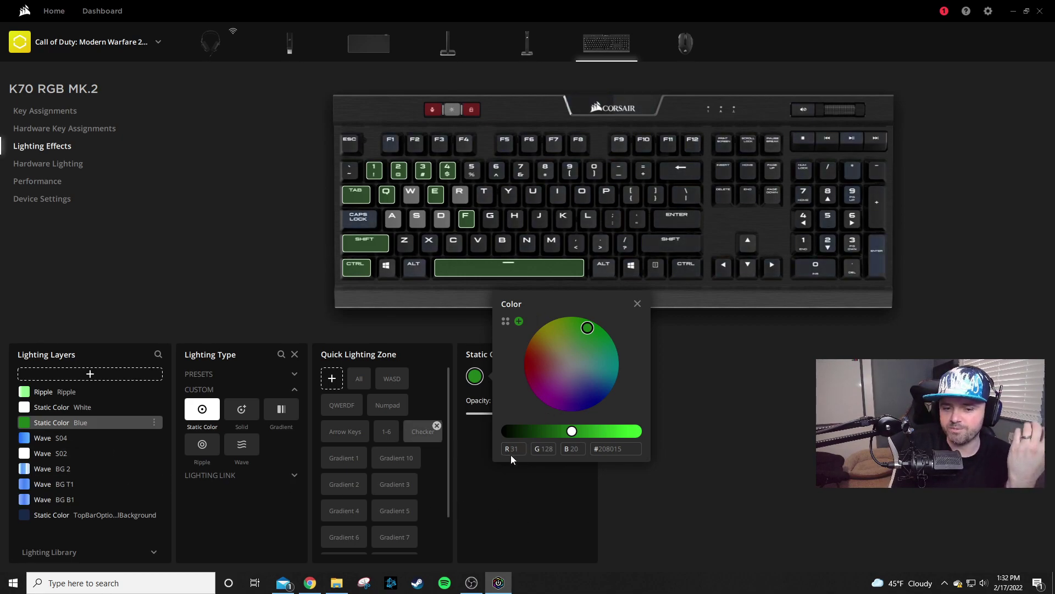
pyautogui.click(552, 521)
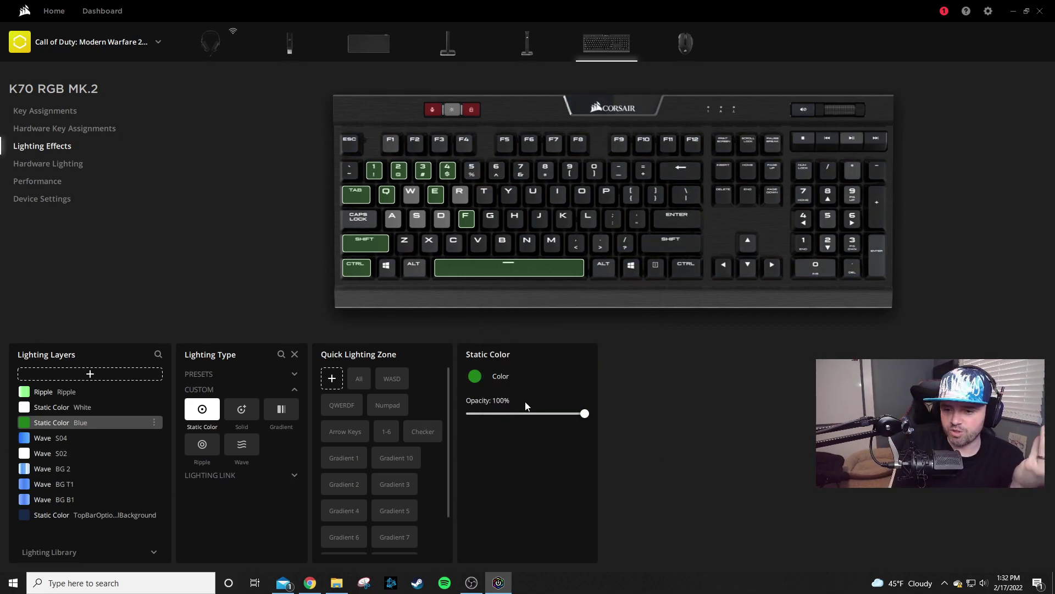
# Step: Examine the colours and highlighted keys of the S04 and S02 Wave layers and the Blue and White Static Color layers
pyautogui.click(55, 440)
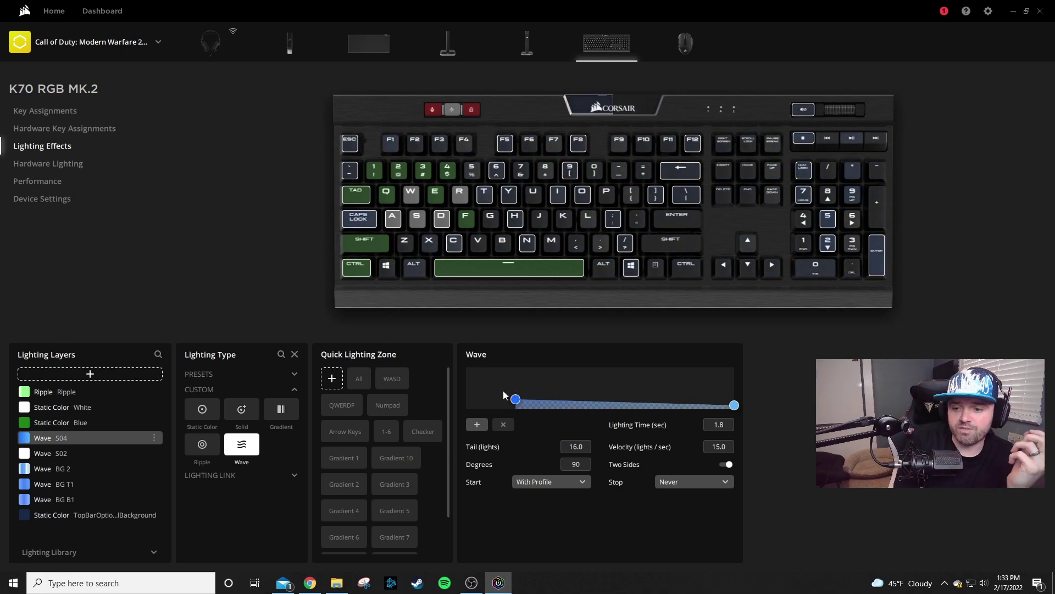
pyautogui.click(517, 399)
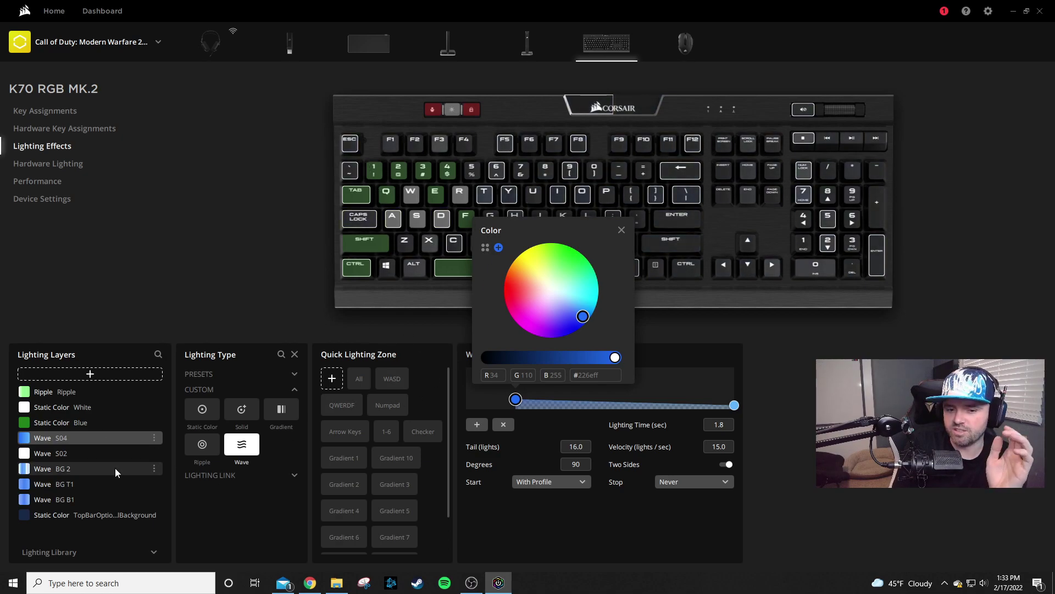
pyautogui.click(95, 457)
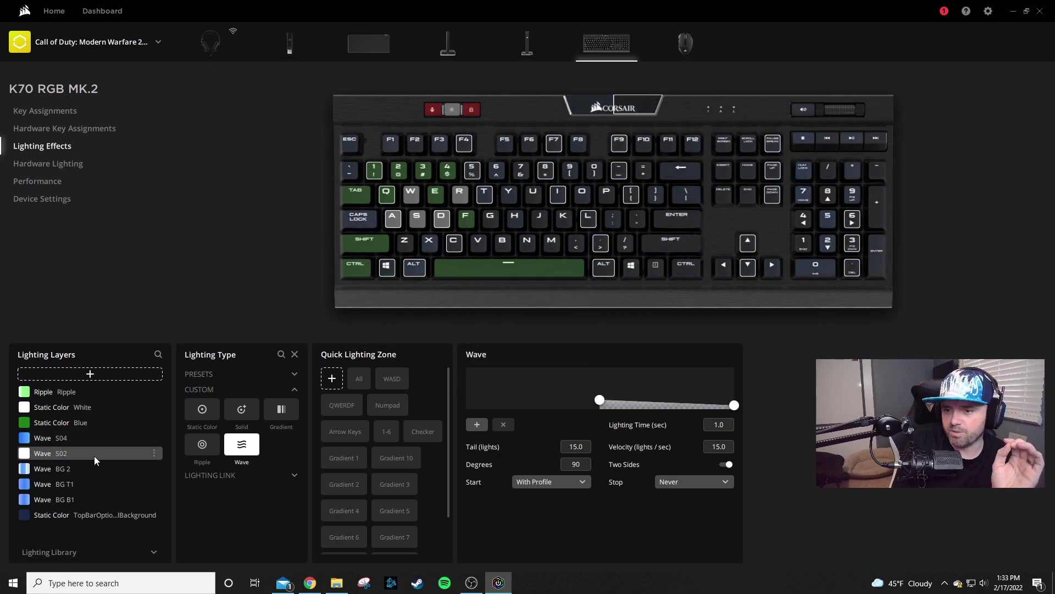
pyautogui.click(55, 418)
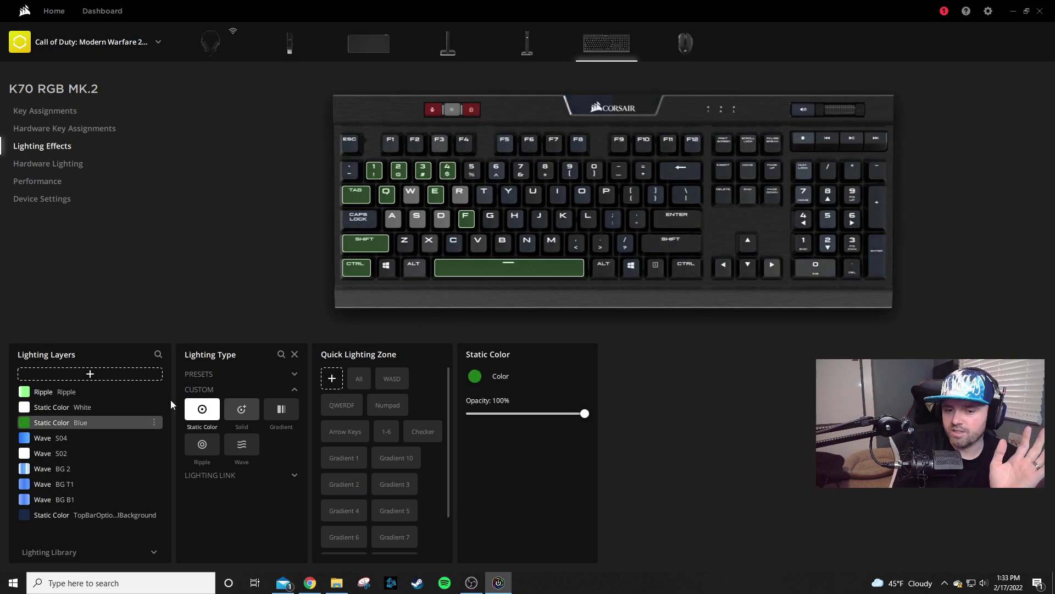
pyautogui.click(103, 407)
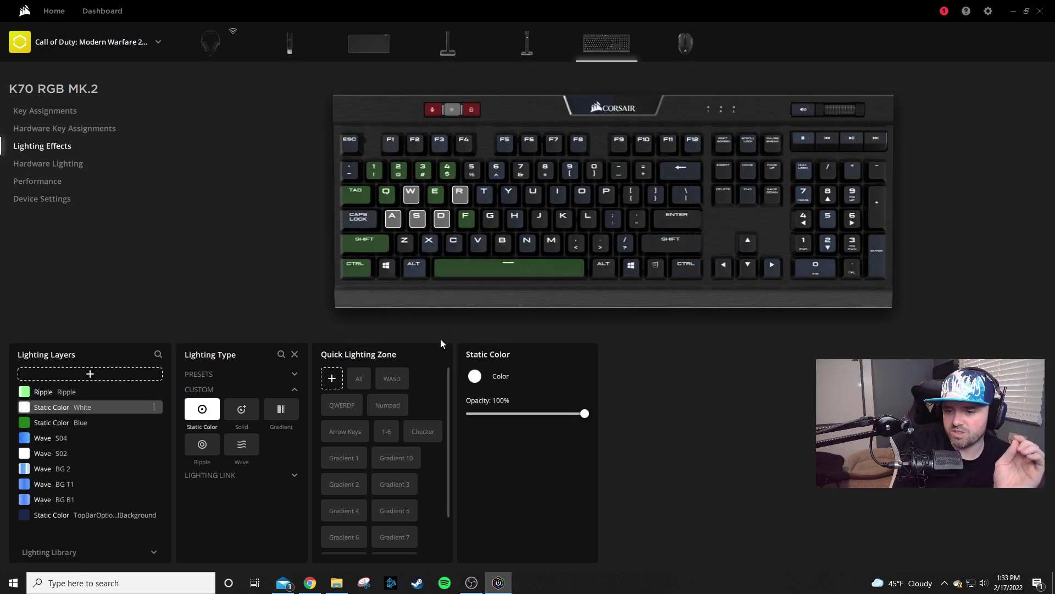
pyautogui.click(475, 376)
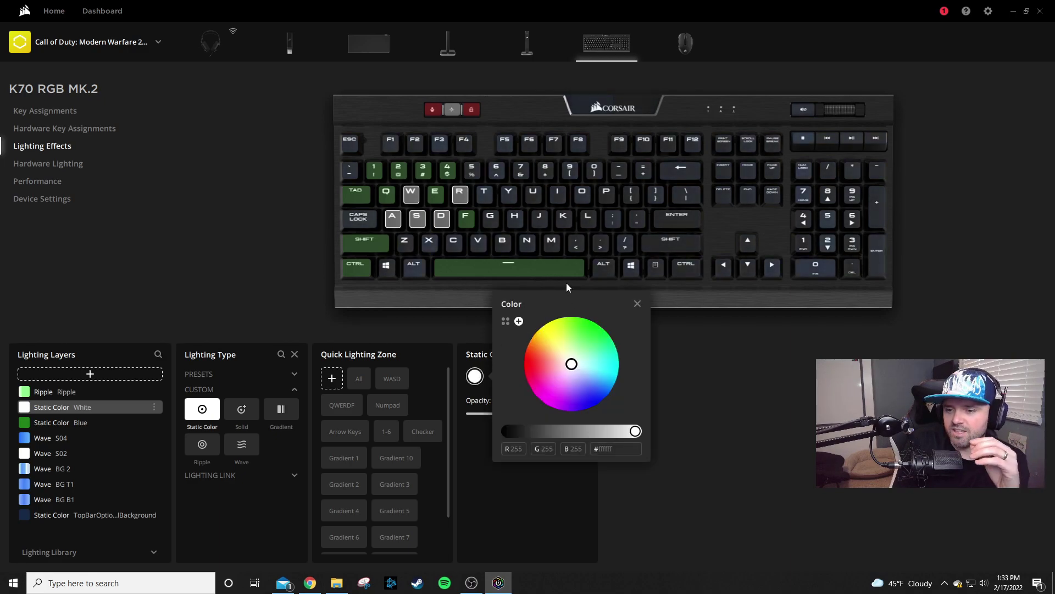
# Step: Clear the key selection of the White Static Color layer and assign the W, A, S and D keys to it again
pyautogui.click(465, 305)
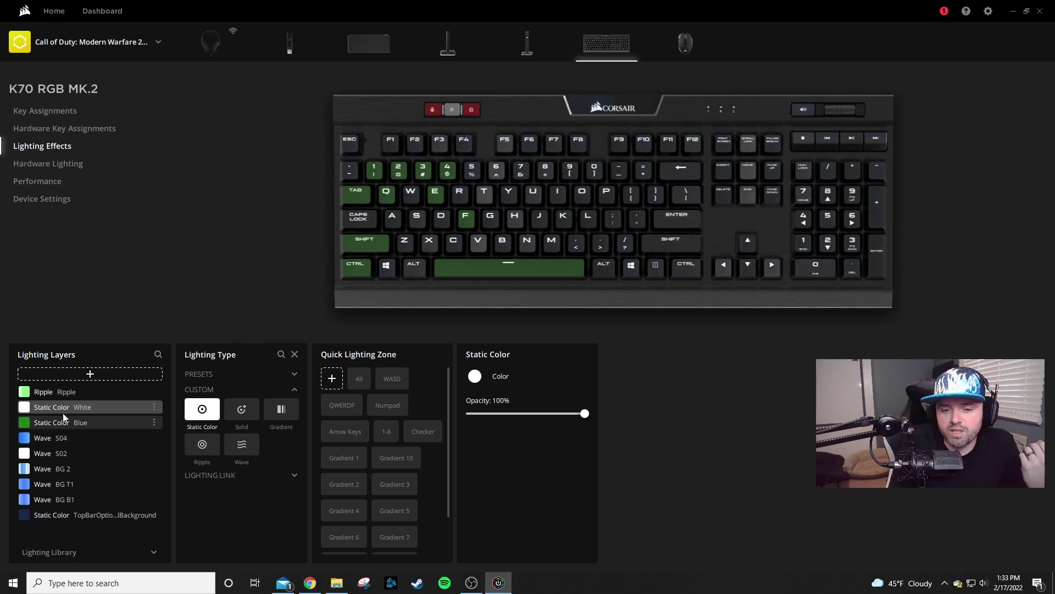
pyautogui.click(391, 214)
pyautogui.click(407, 195)
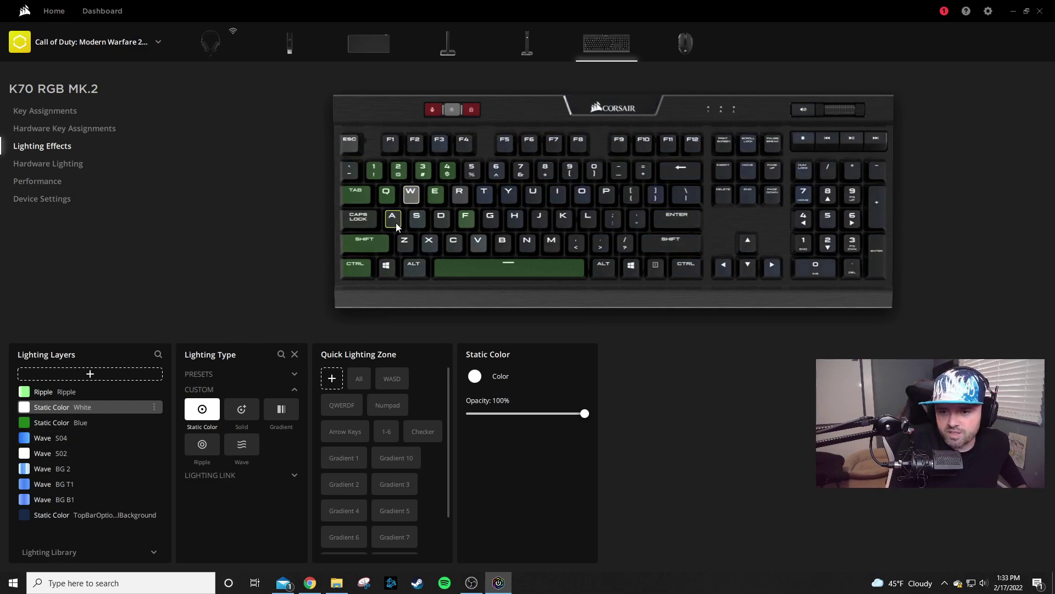
pyautogui.click(417, 218)
pyautogui.click(441, 218)
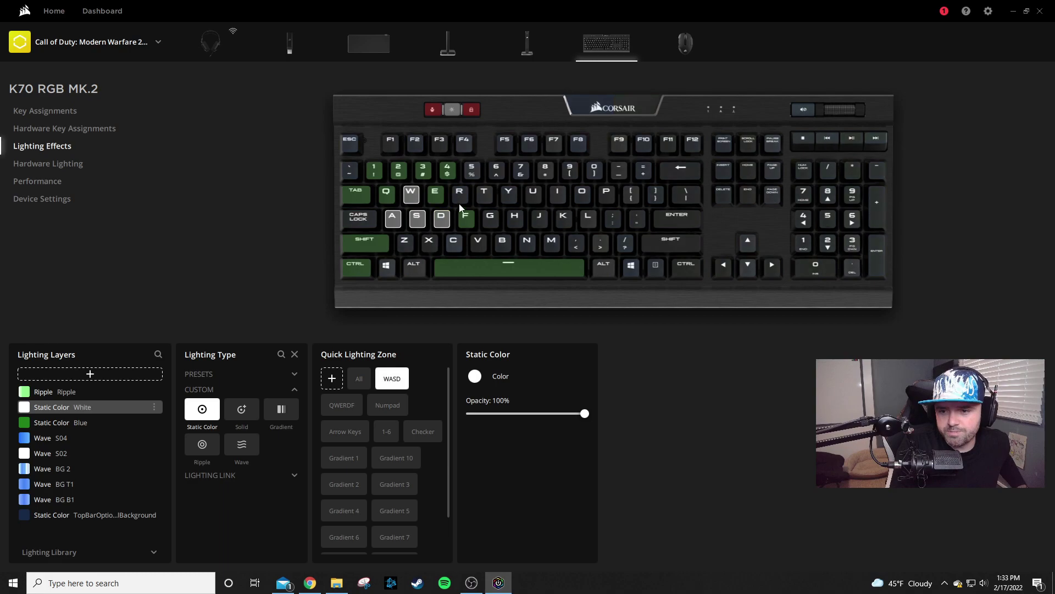
# Step: Recolour the S04 Wave layer, applying the custom light green (#8eff88) to its last colour point and dark green #279a1f to its first
pyautogui.click(80, 440)
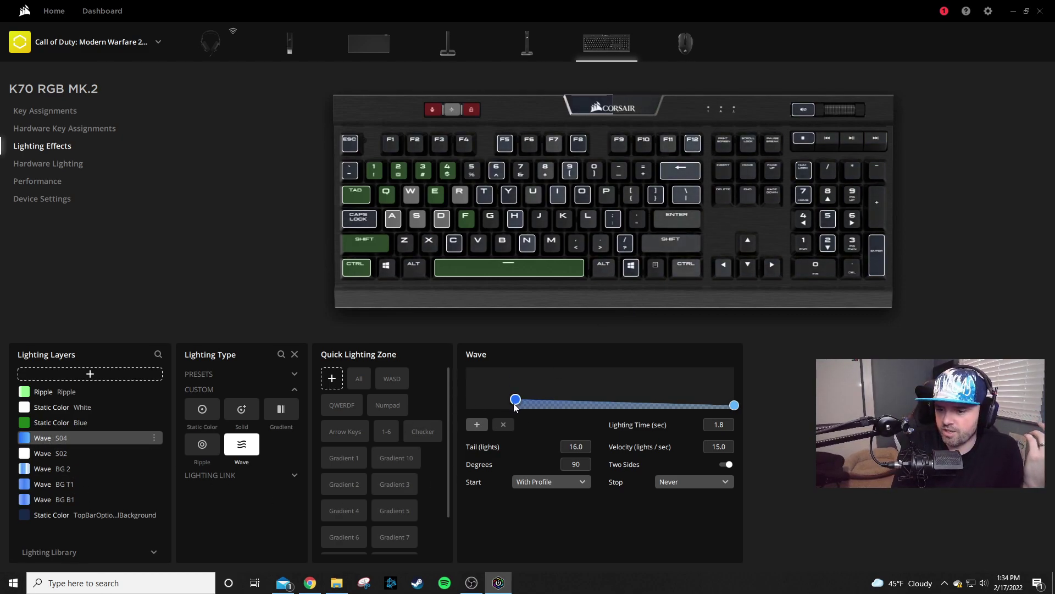
pyautogui.click(734, 406)
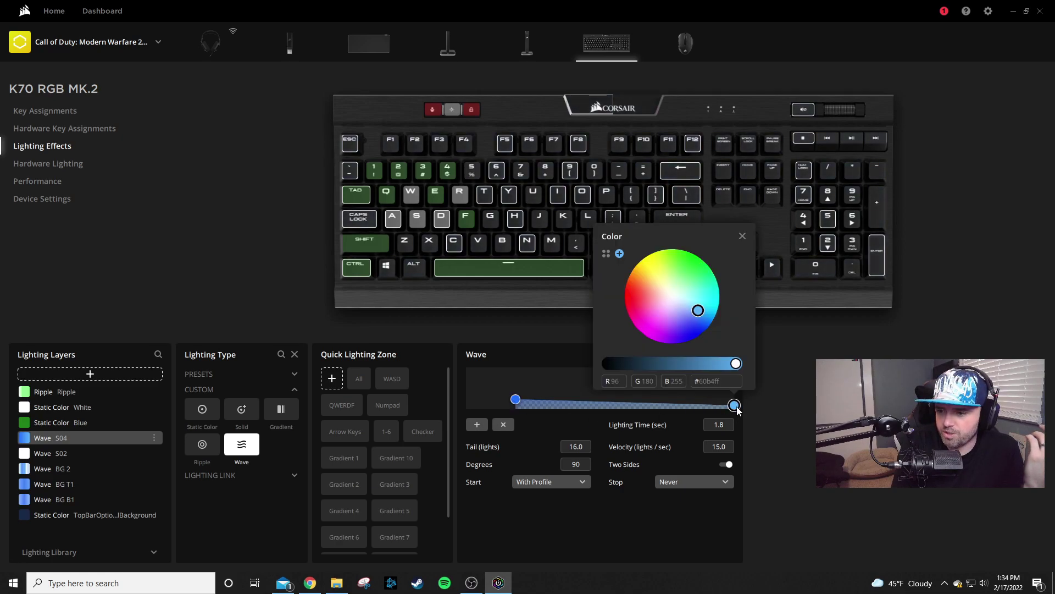
pyautogui.click(606, 254)
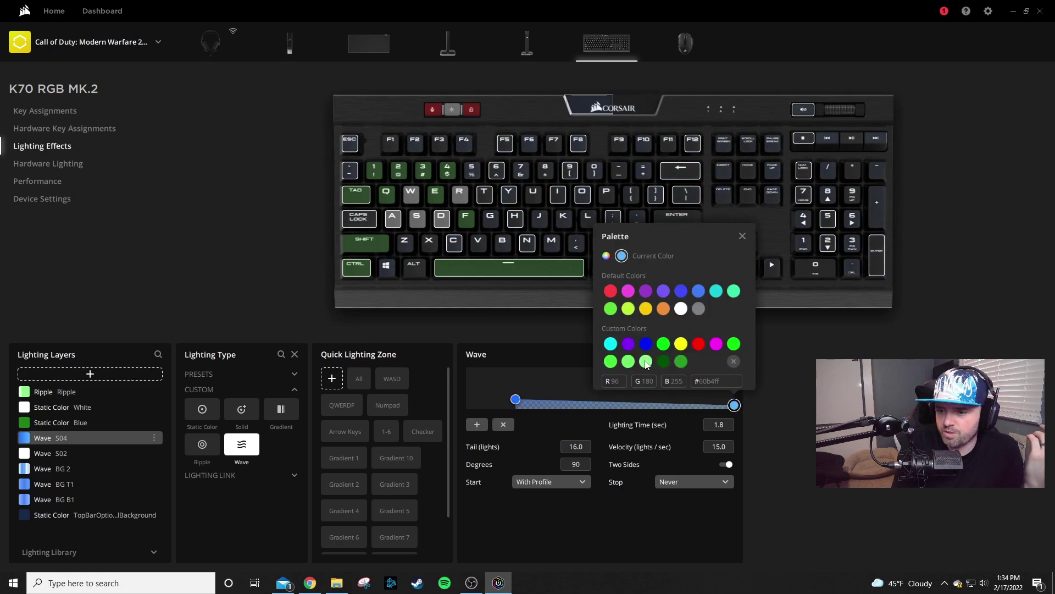
pyautogui.click(520, 402)
pyautogui.click(485, 248)
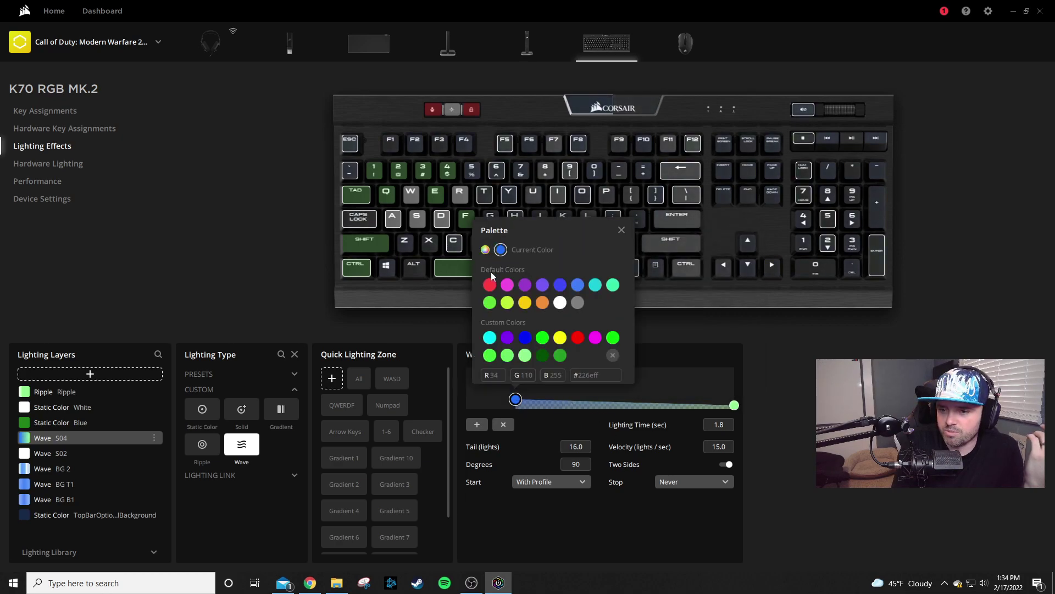
pyautogui.click(559, 356)
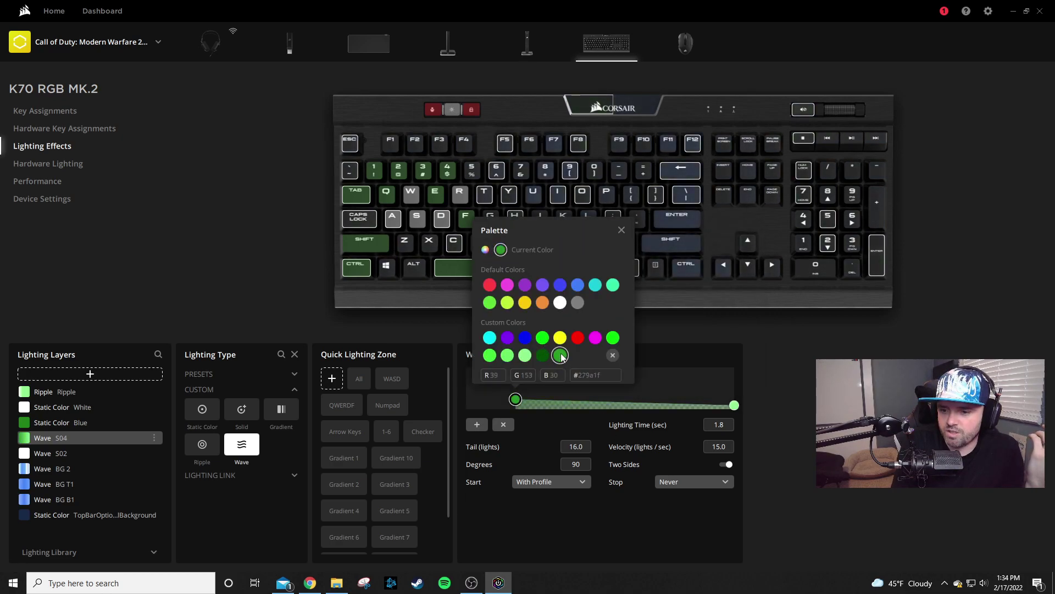
pyautogui.click(530, 453)
# Step: Set the first peak colour point of the BG 2 Wave layer to the custom dark green #279a1f and copy its hex code
pyautogui.click(62, 455)
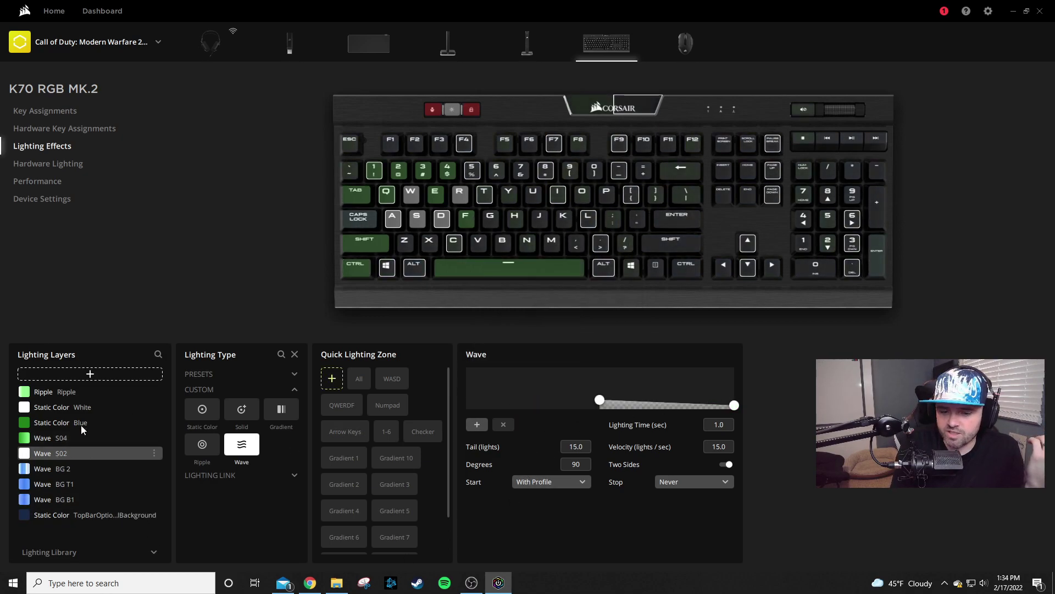
pyautogui.click(57, 472)
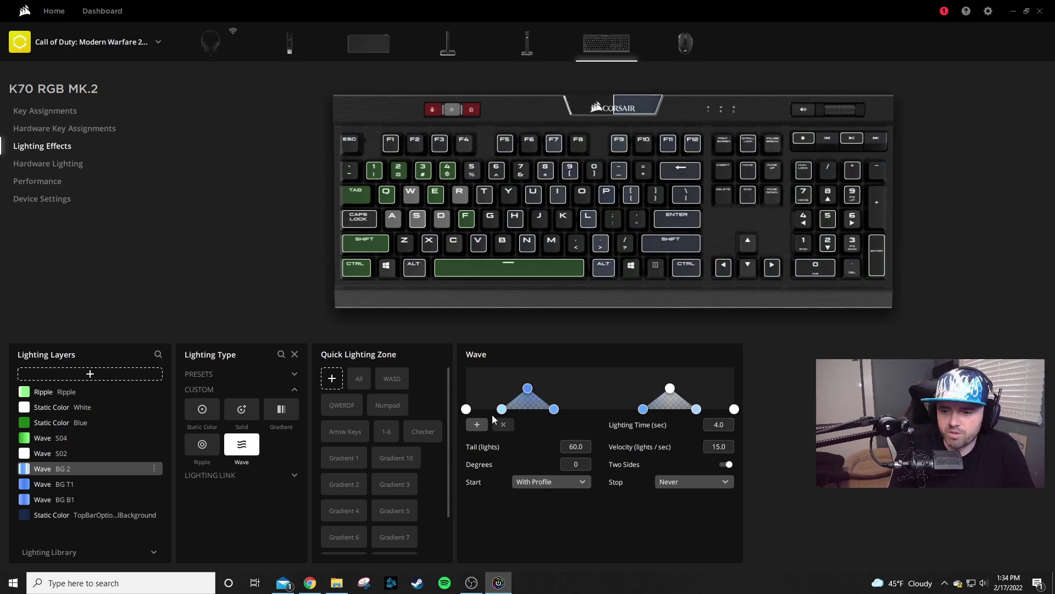
pyautogui.click(528, 389)
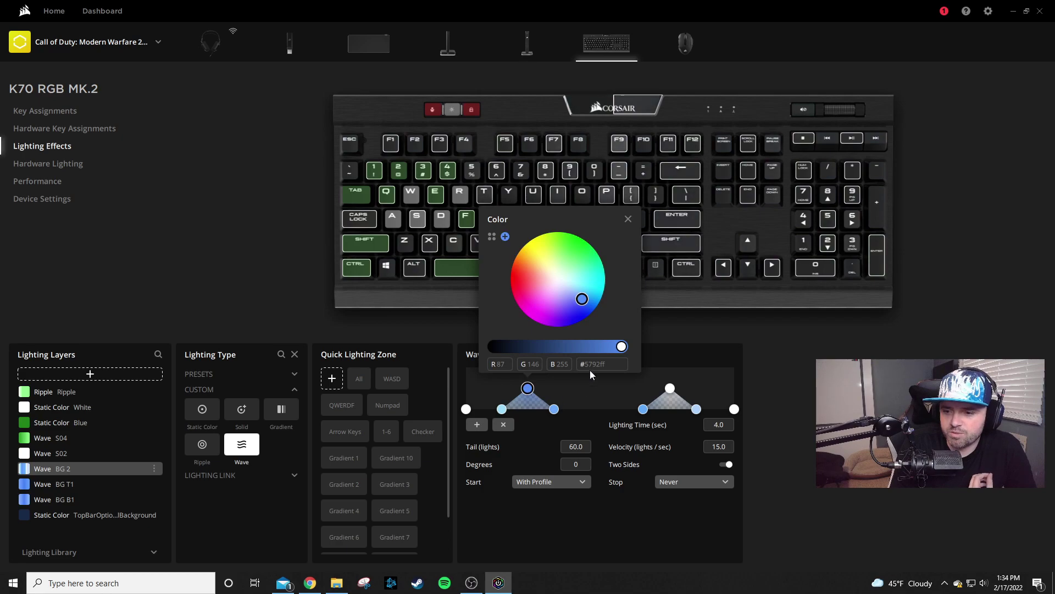
pyautogui.click(491, 237)
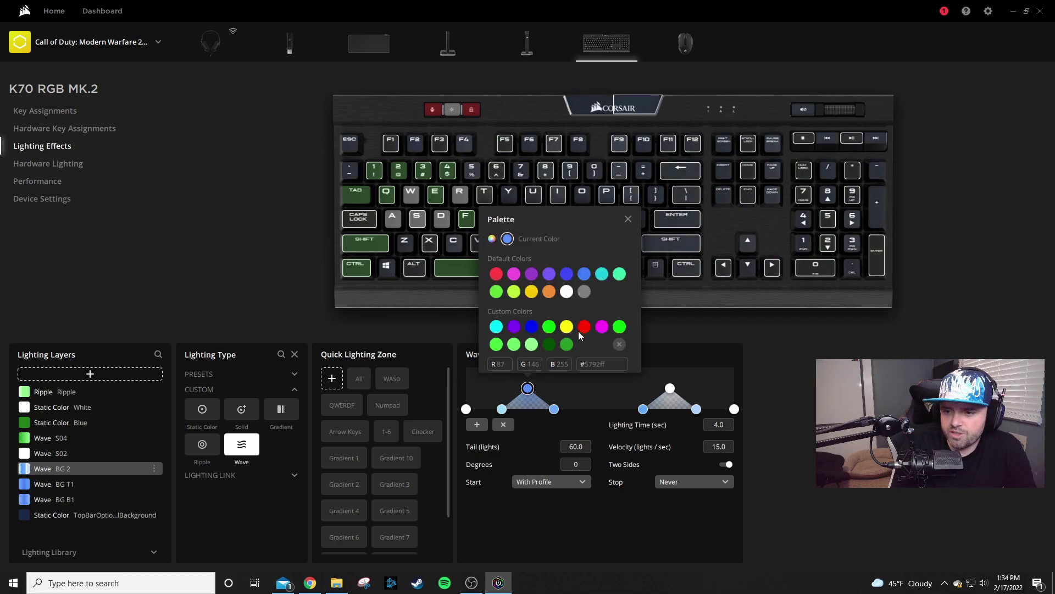
pyautogui.click(566, 345)
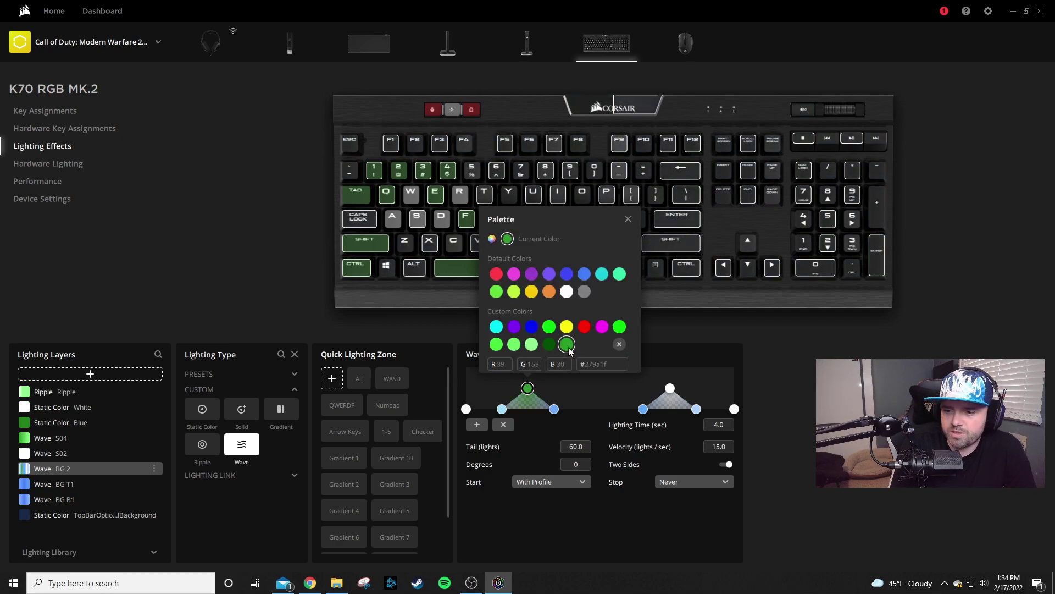
pyautogui.click(514, 345)
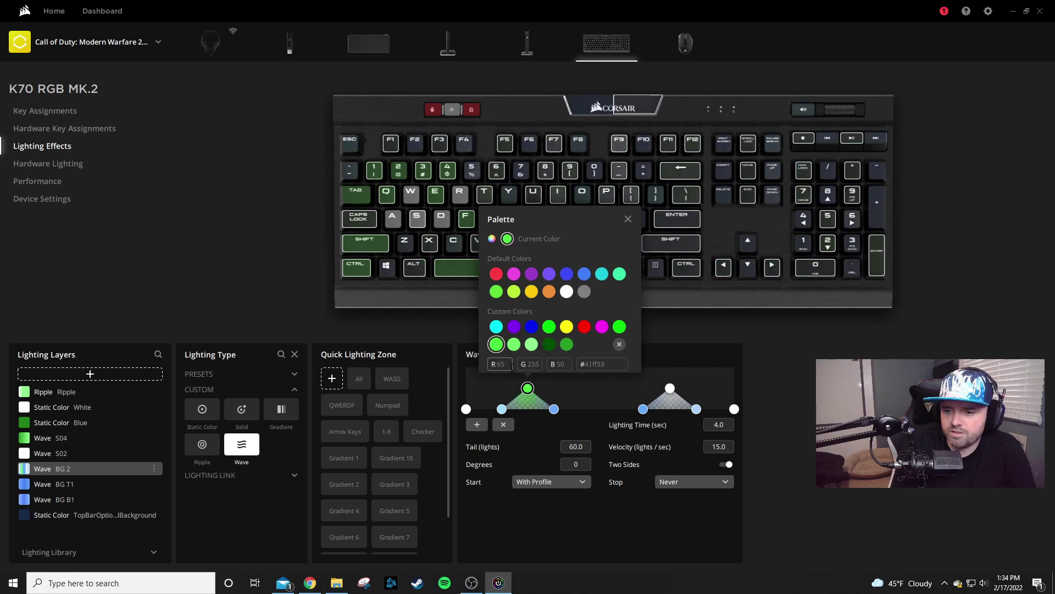
pyautogui.click(566, 344)
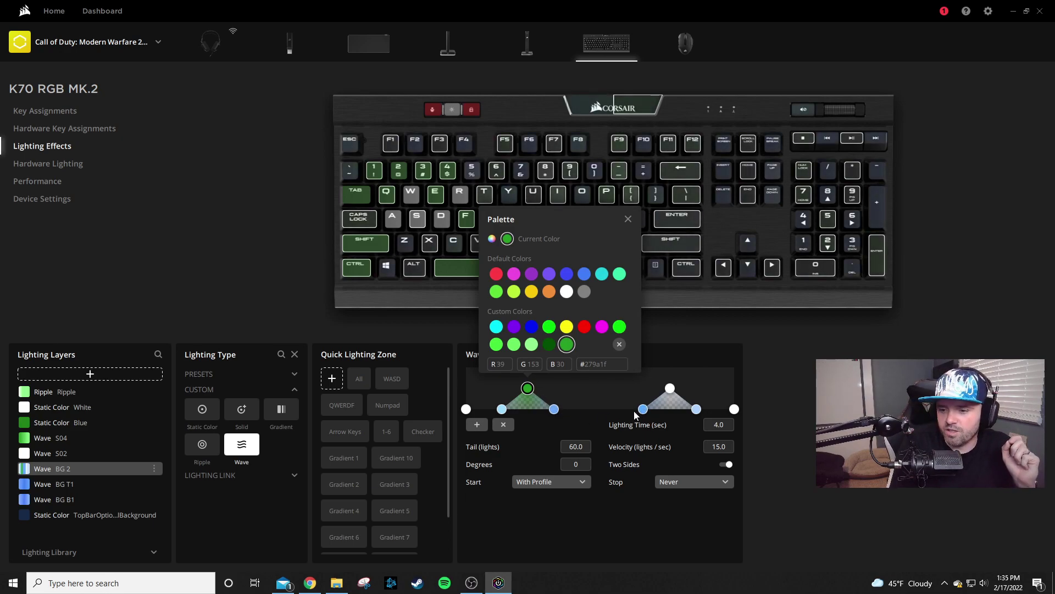
pyautogui.doubleClick(614, 367)
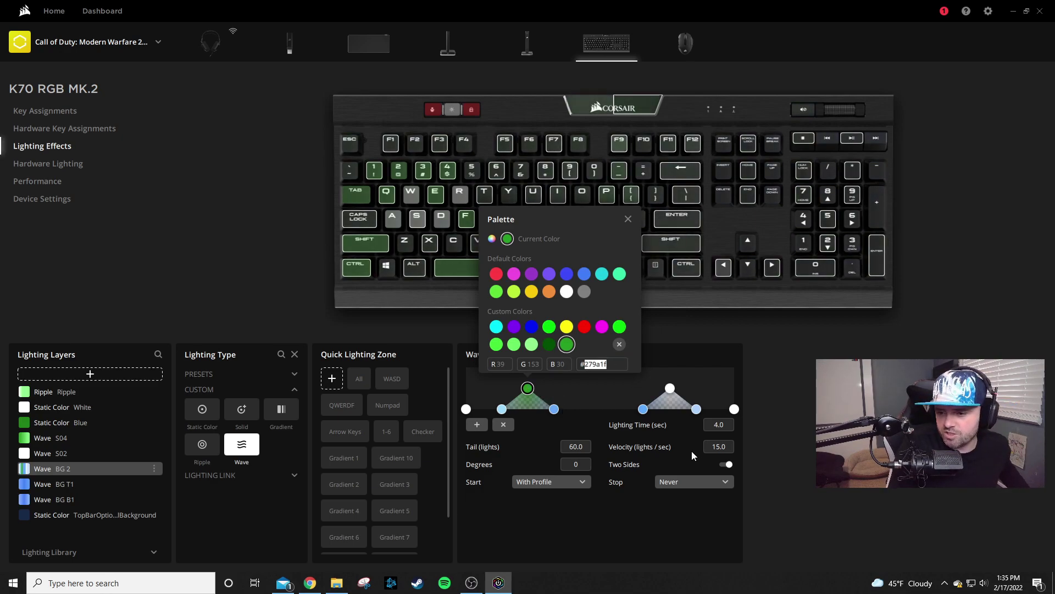
# Step: Apply dark green #279a1f to BG 2's two inner base points, ending the first peak and starting the second
pyautogui.click(554, 410)
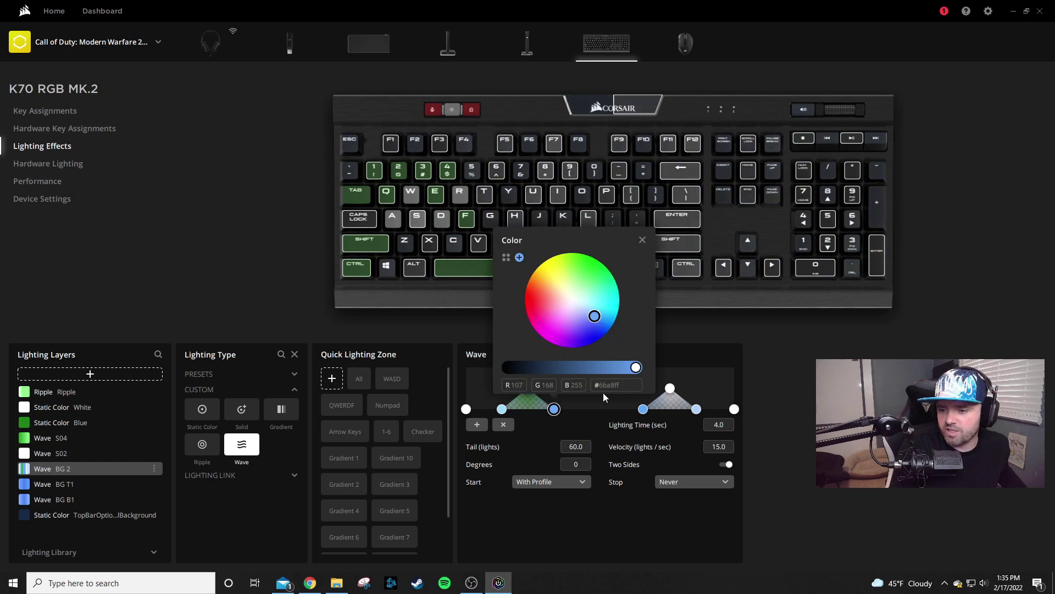
pyautogui.click(644, 409)
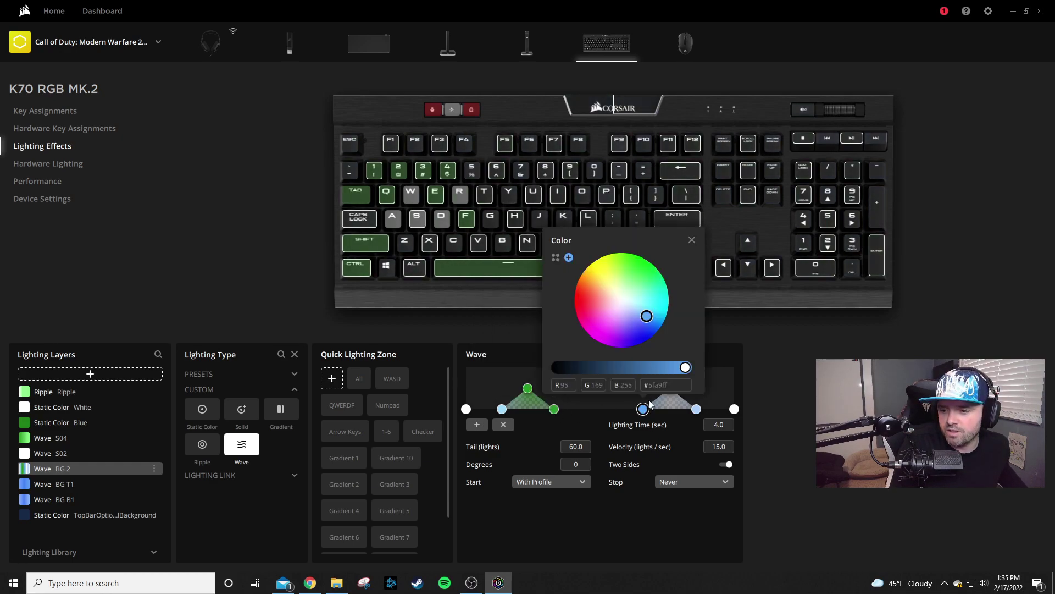
pyautogui.click(543, 434)
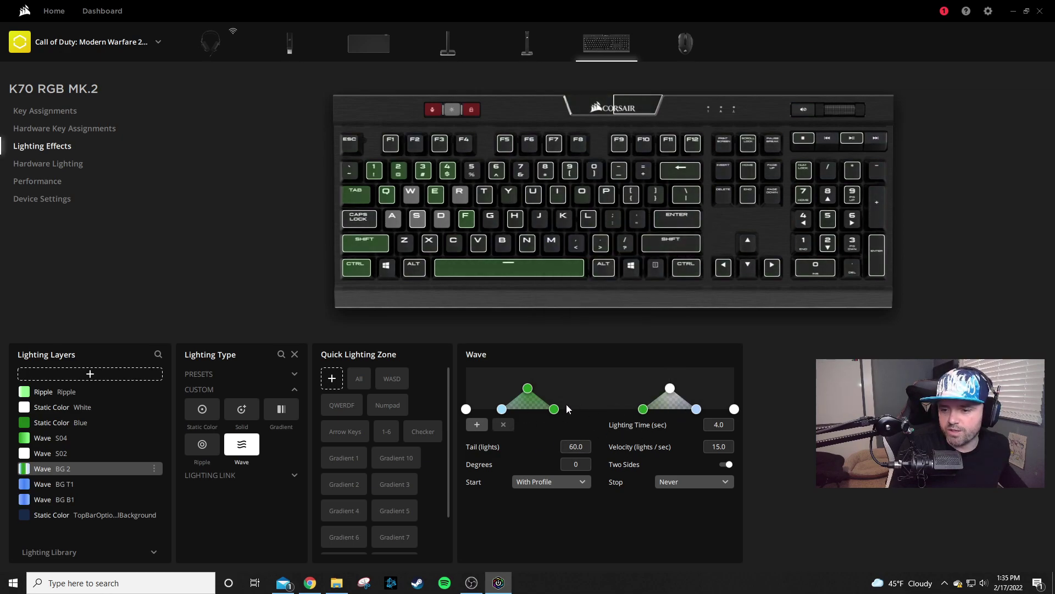
# Step: Apply light green #8eff88 to BG 2's two outer base points, before the first peak and after the white peak
pyautogui.click(501, 409)
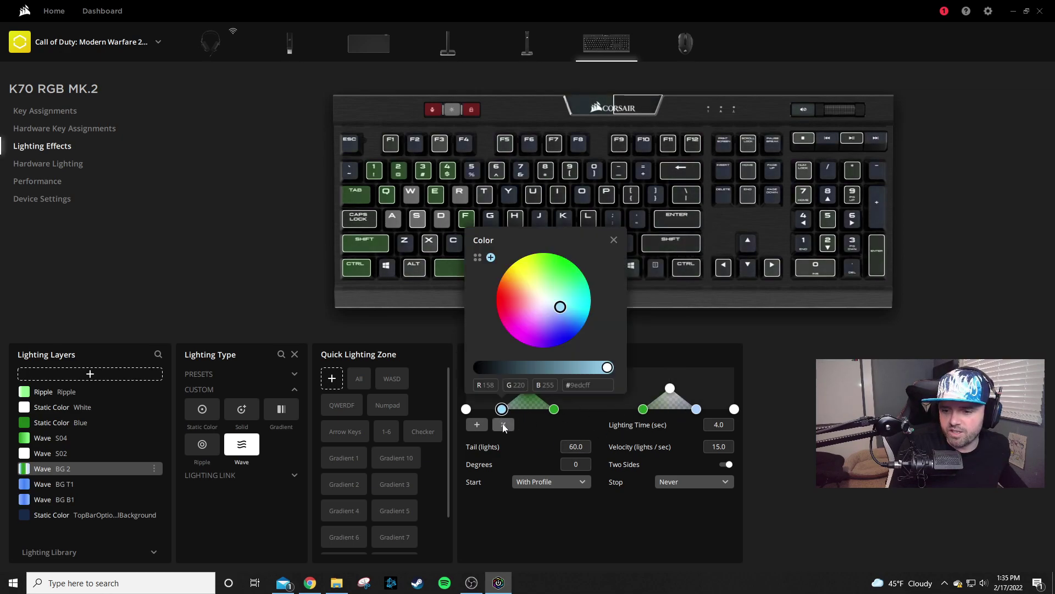
pyautogui.click(491, 257)
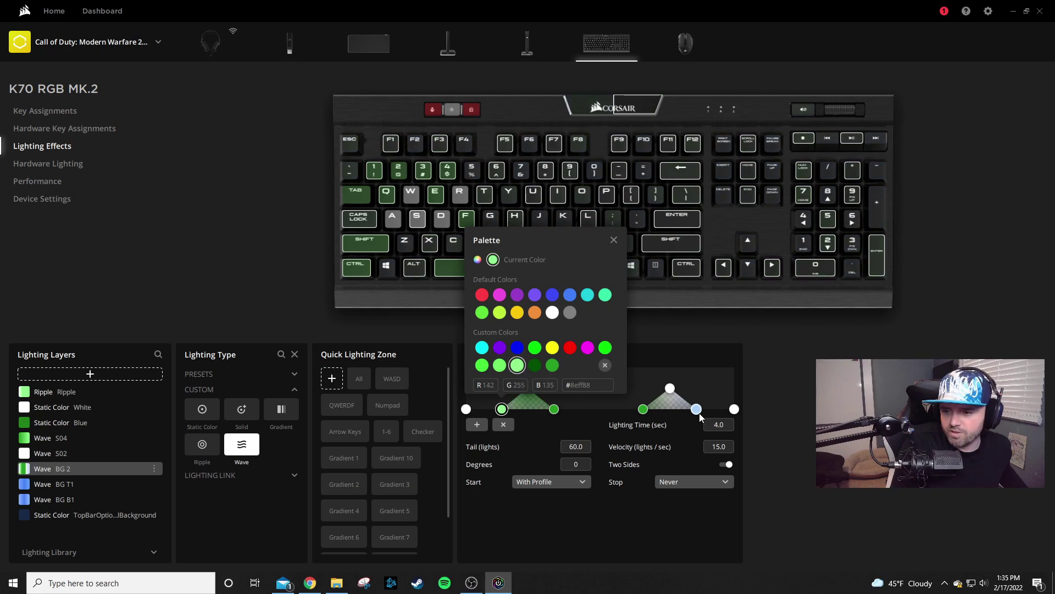
pyautogui.click(599, 385)
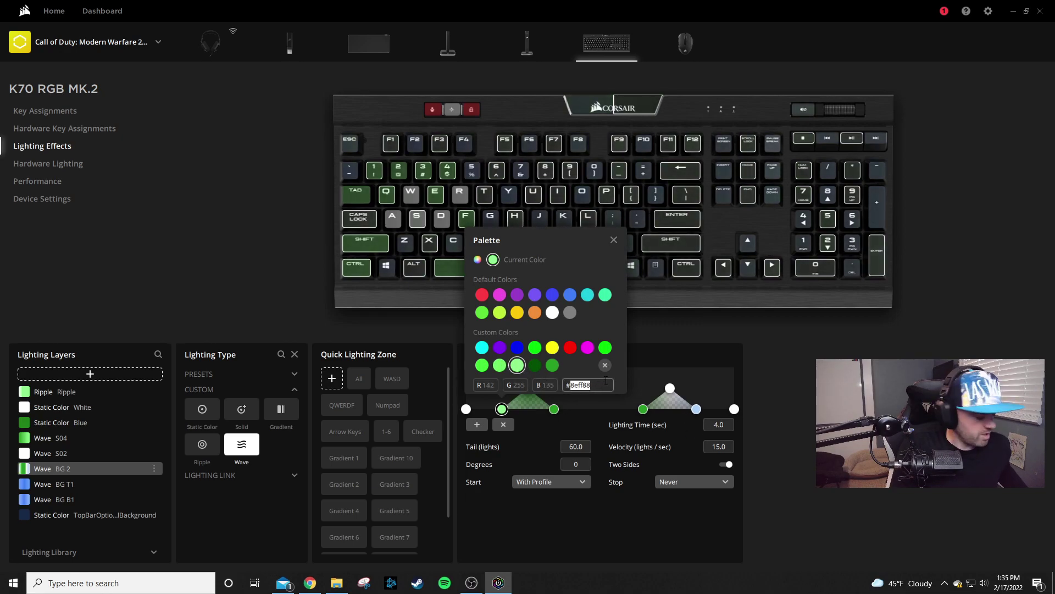
pyautogui.click(697, 410)
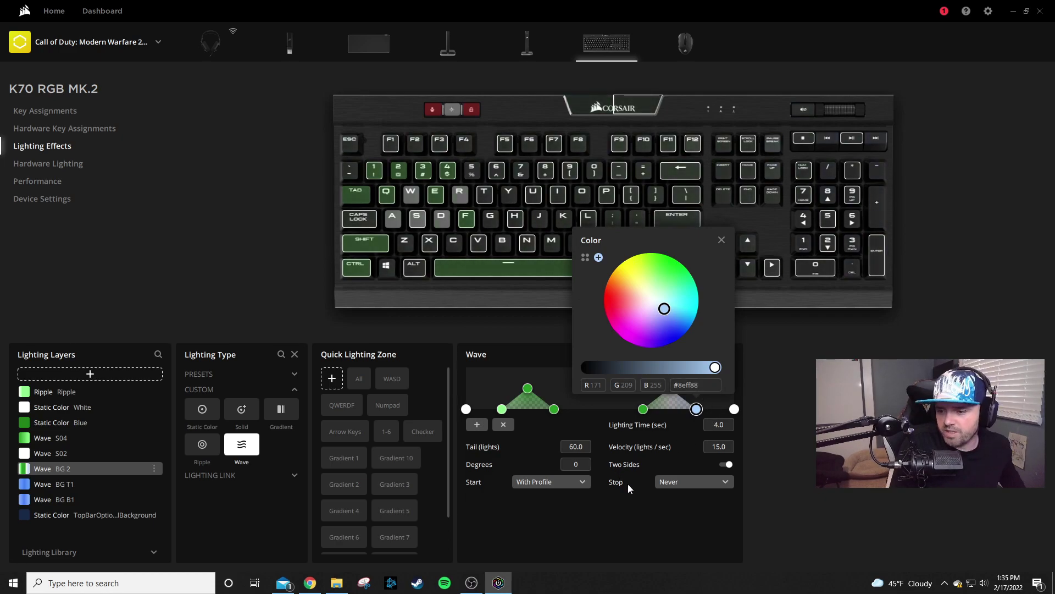
pyautogui.click(647, 470)
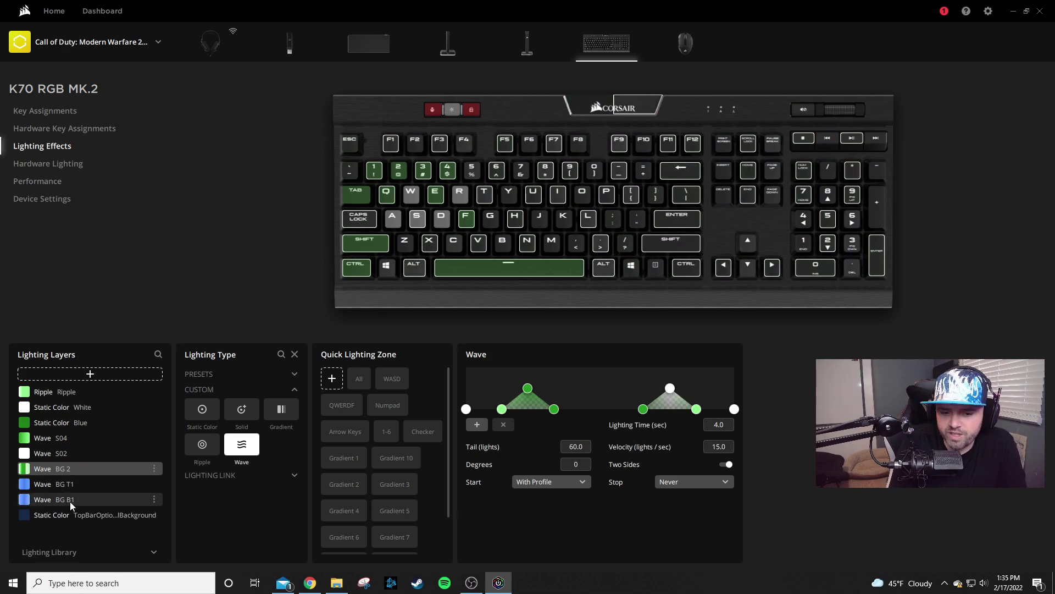
# Step: Set the first and last colour points of the BG T1 Wave layer to light green #6bff5e
pyautogui.click(77, 484)
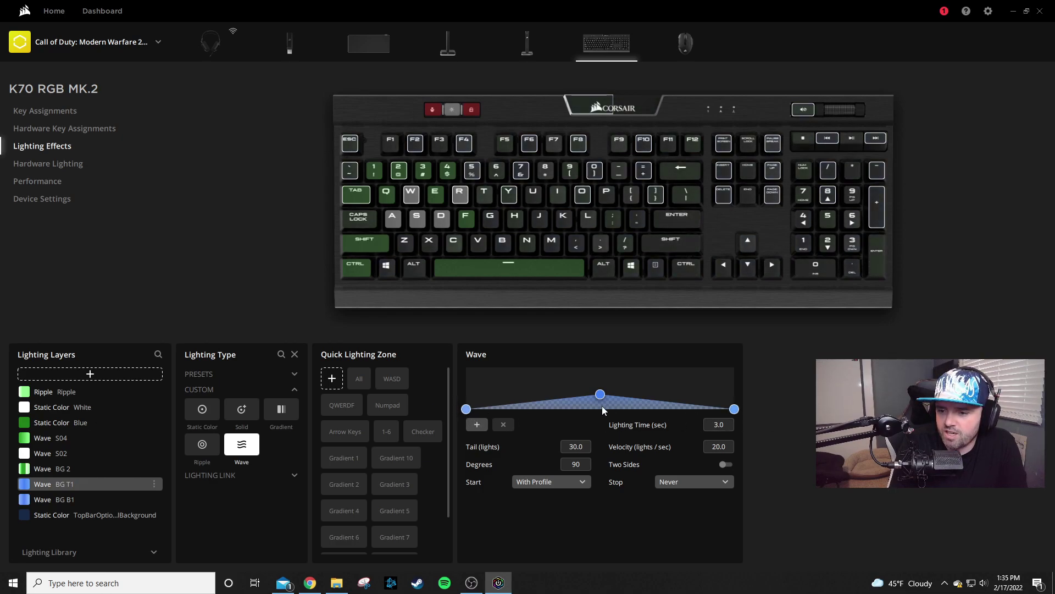
pyautogui.click(466, 408)
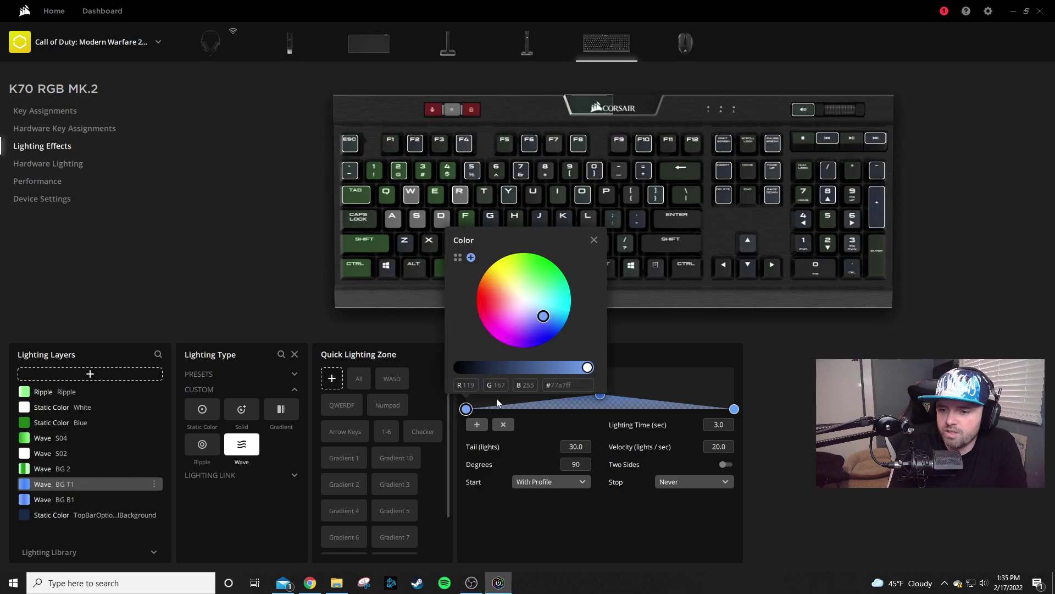
pyautogui.click(457, 257)
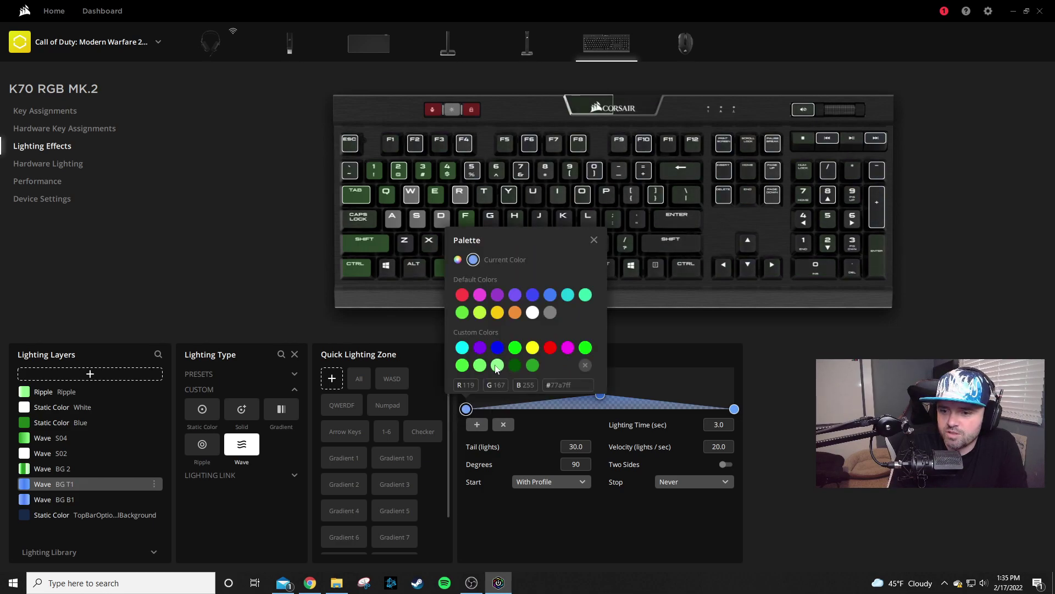
pyautogui.click(734, 410)
pyautogui.click(734, 409)
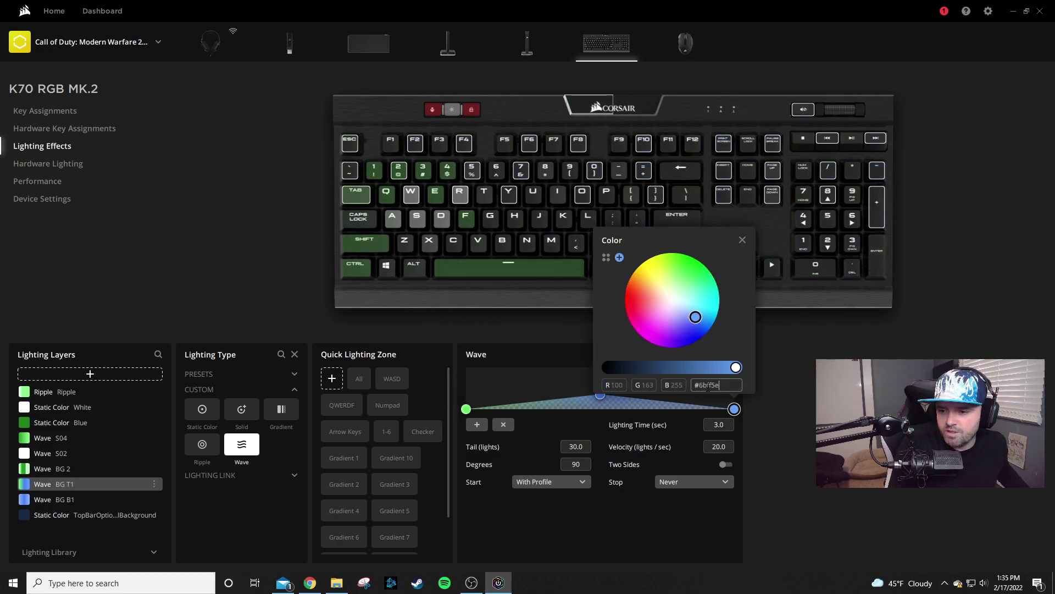
# Step: Recolour the middle colour point of the BG T1 Wave layer to bright green with R 67, G 255, B 62
pyautogui.click(599, 397)
pyautogui.click(615, 401)
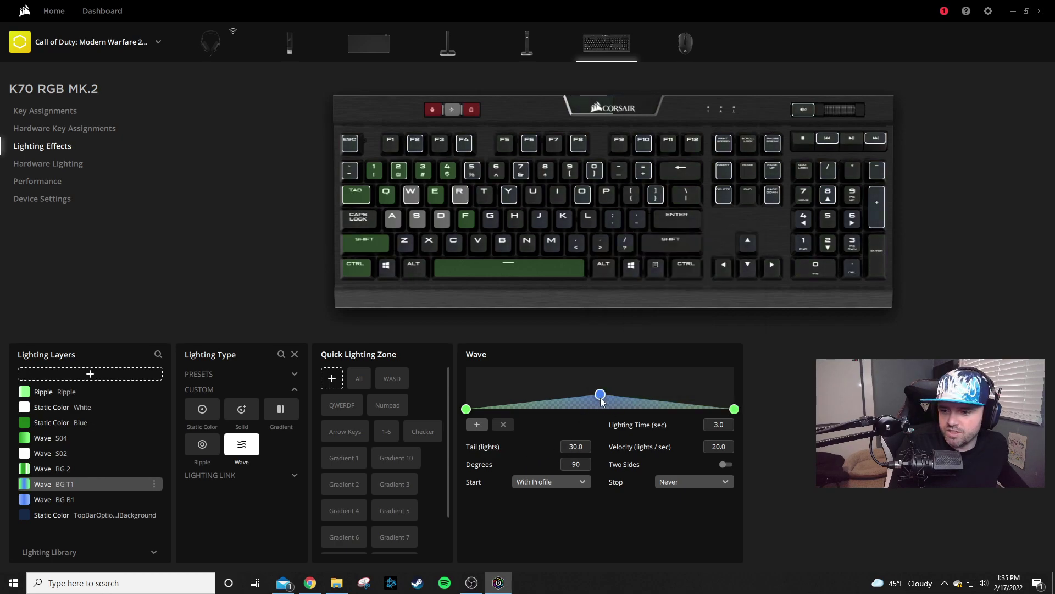
pyautogui.click(601, 396)
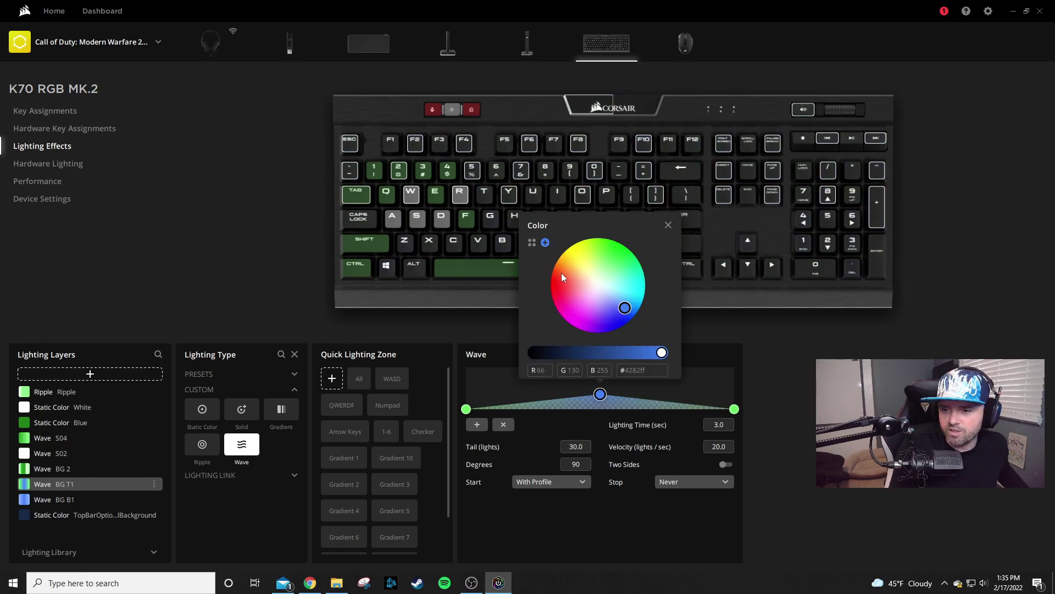
pyautogui.click(615, 254)
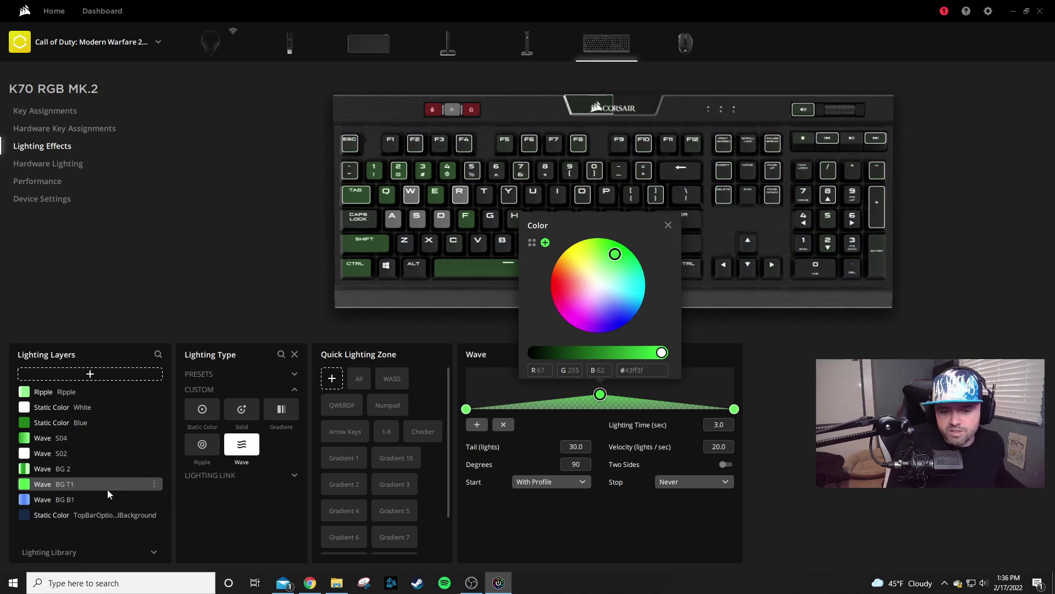
# Step: Recolour the middle colour point of the BG B1 Wave layer to bright green with R 73, G 255, B 69
pyautogui.click(85, 503)
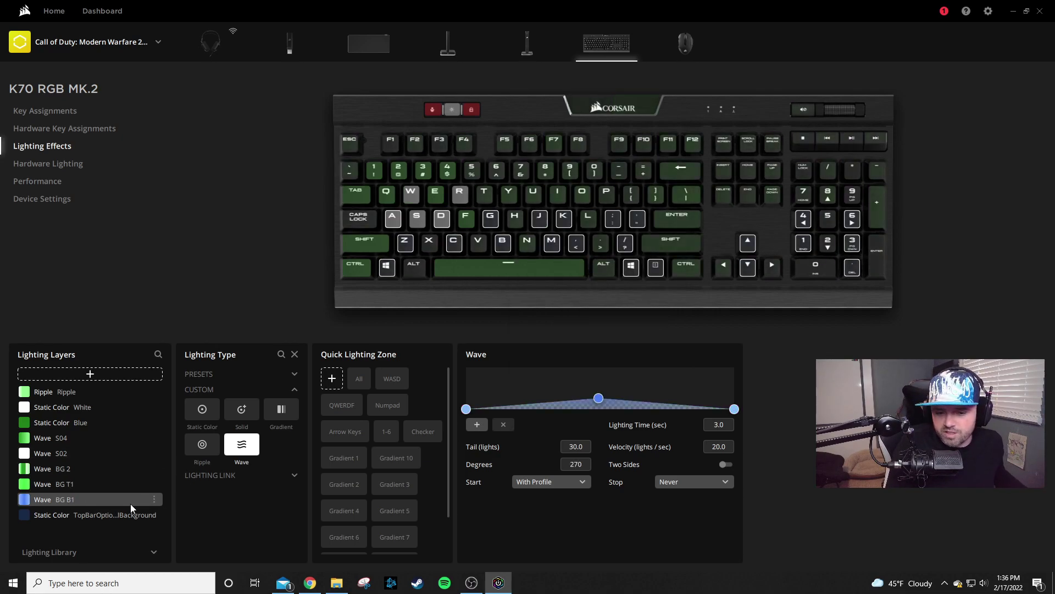
pyautogui.click(599, 398)
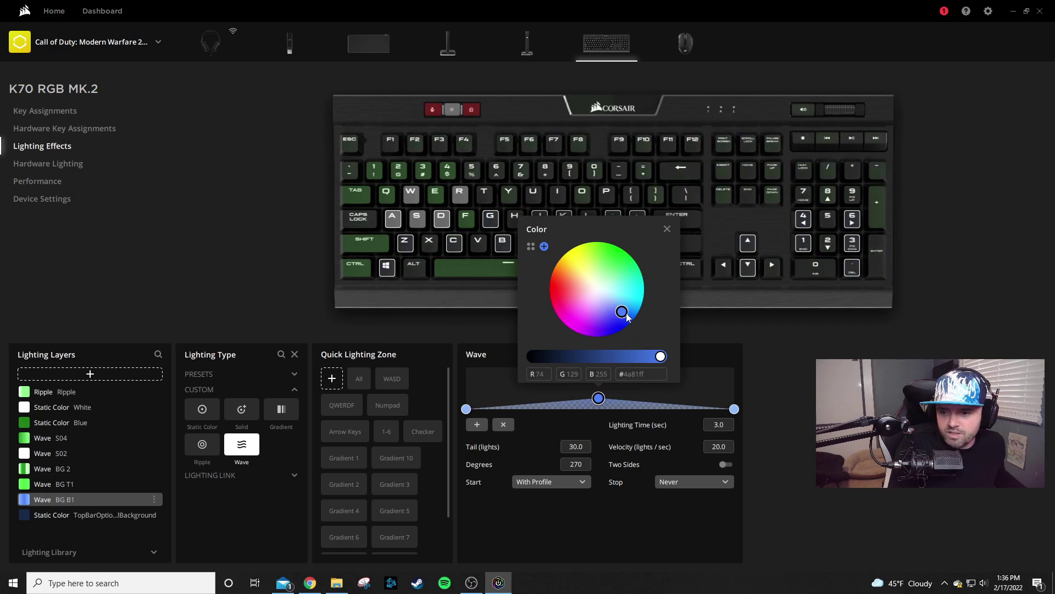
pyautogui.click(614, 259)
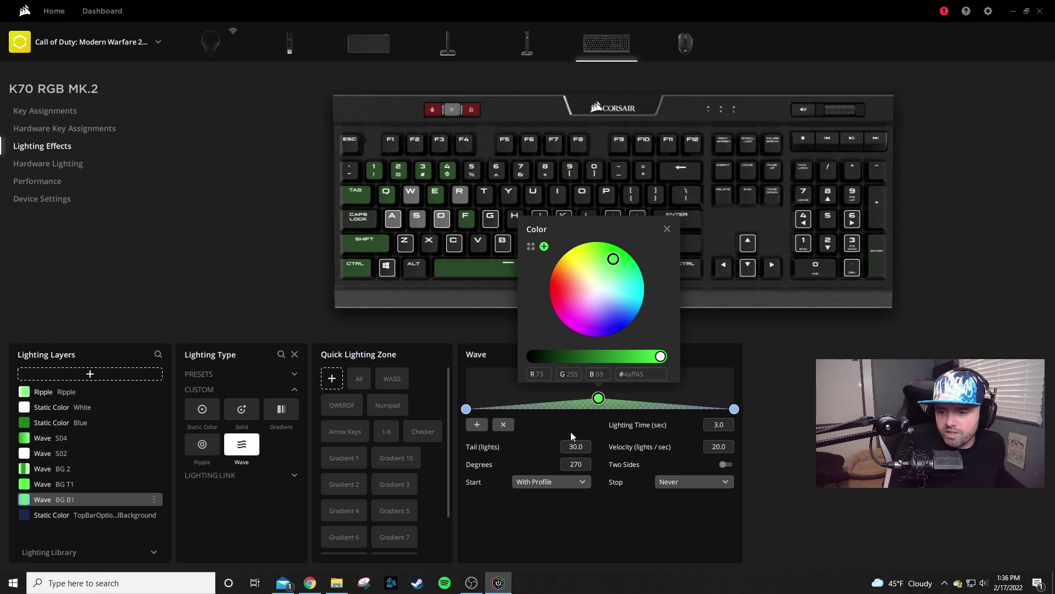
# Step: Set the first and last colour points of the BG B1 Wave layer to the custom light green #6bff5e
pyautogui.click(466, 410)
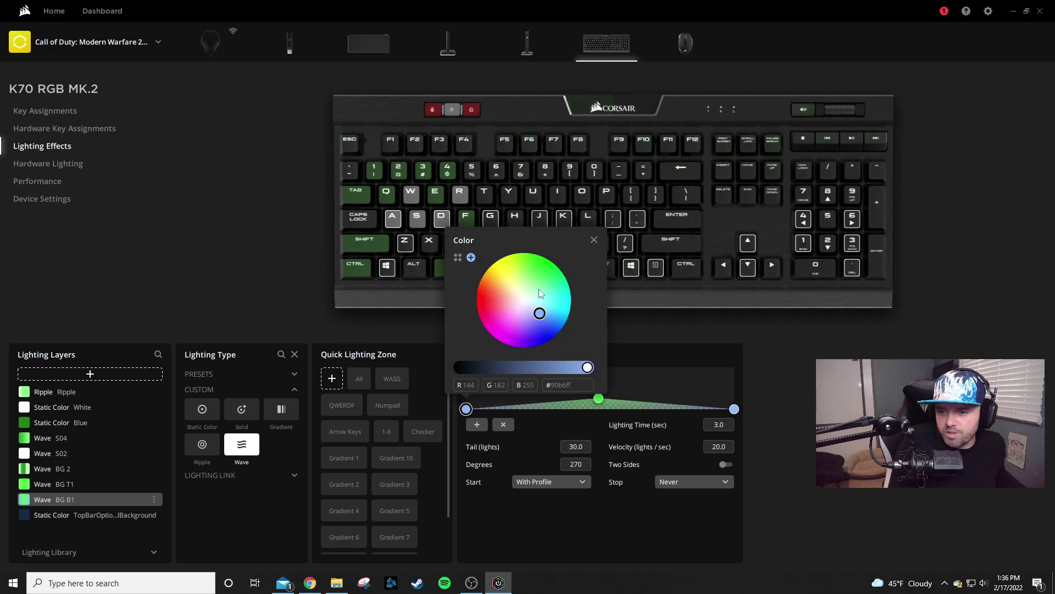
pyautogui.click(458, 258)
pyautogui.click(480, 365)
pyautogui.doubleClick(575, 385)
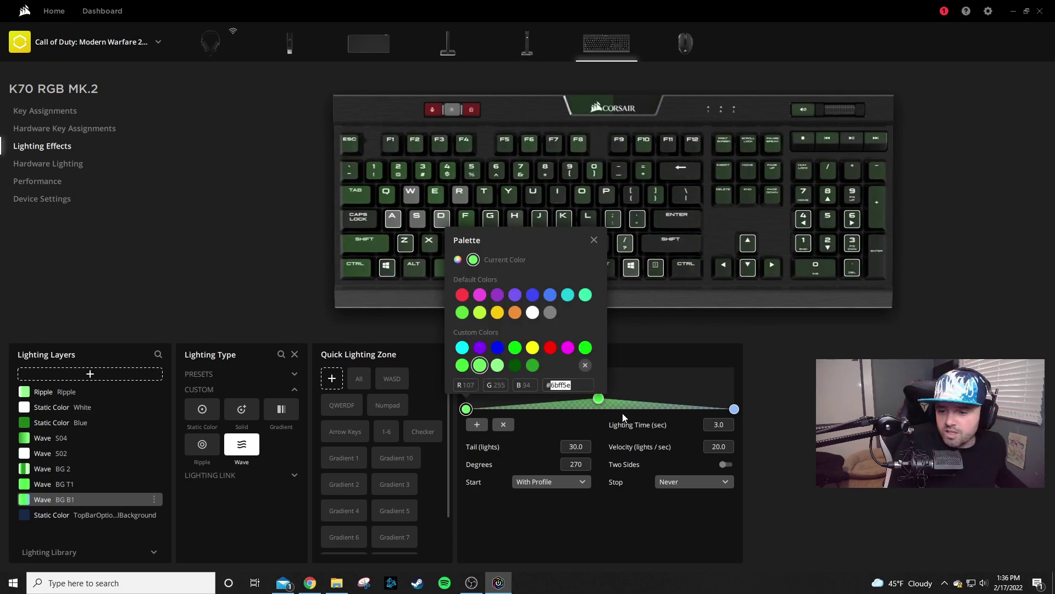
pyautogui.click(734, 409)
pyautogui.click(730, 381)
pyautogui.write('#6bff5e')
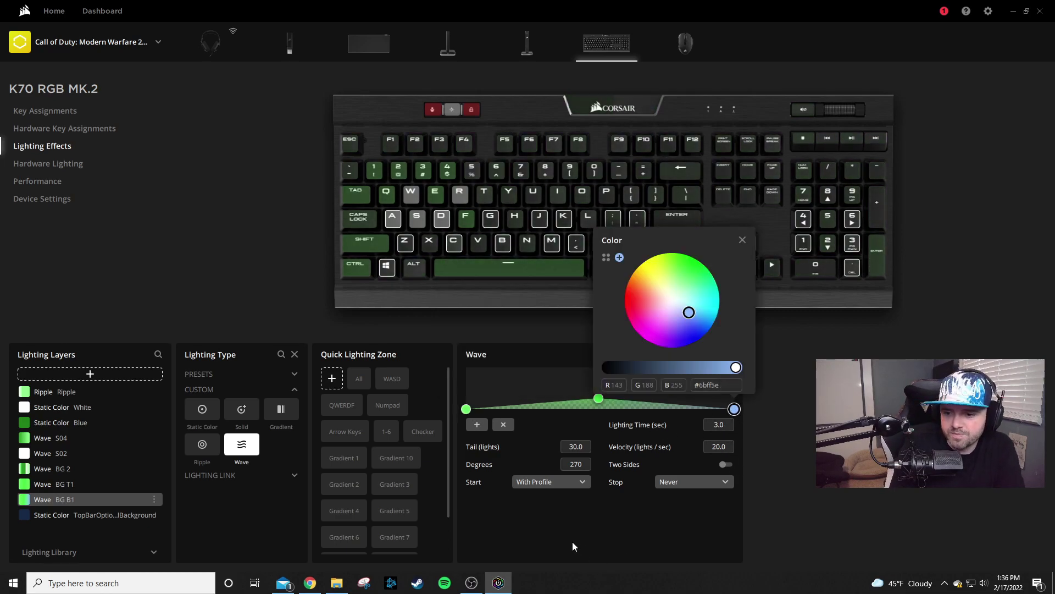
# Step: Recolour the static TopBarOption Background layer of the keyboard to dark green #224725
pyautogui.click(74, 515)
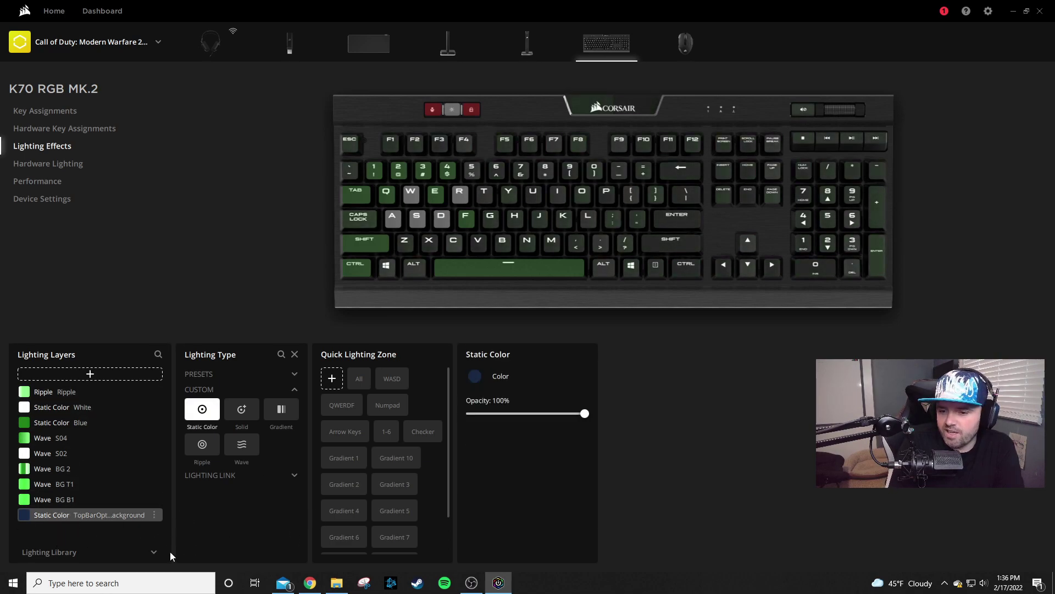
pyautogui.click(474, 378)
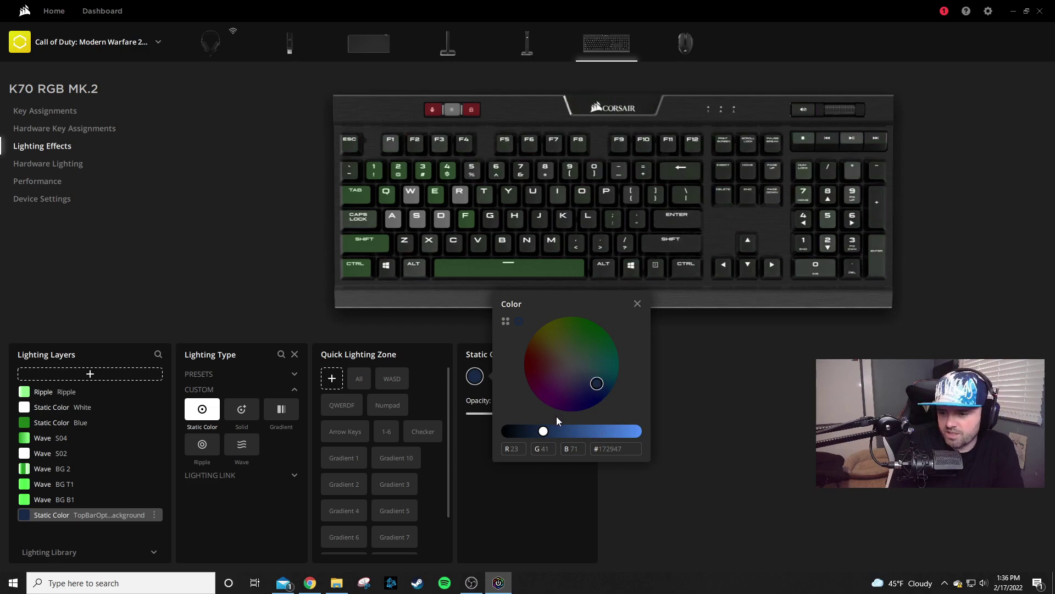
pyautogui.click(586, 346)
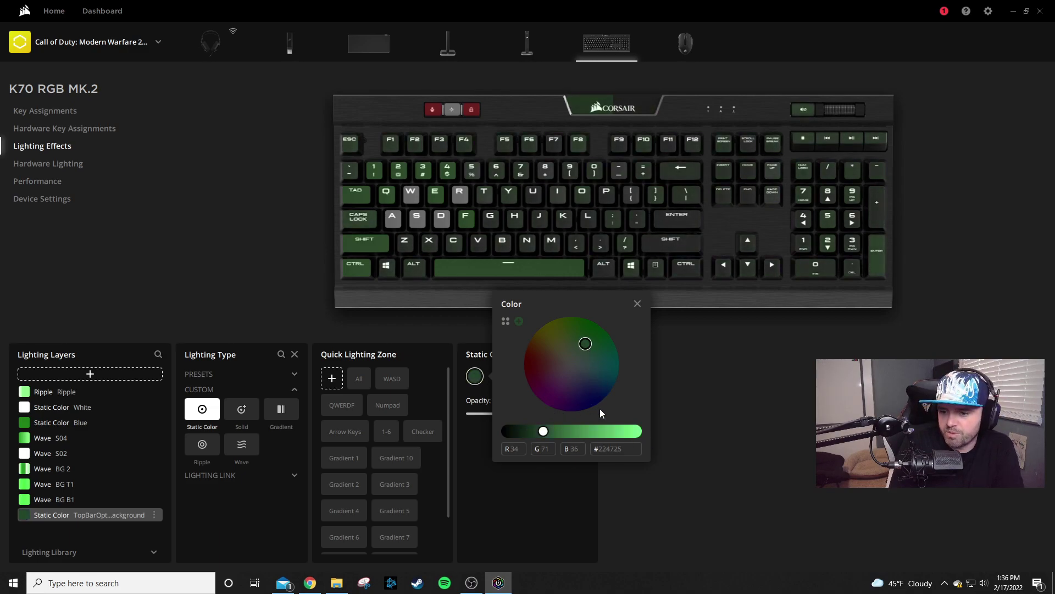
pyautogui.click(562, 540)
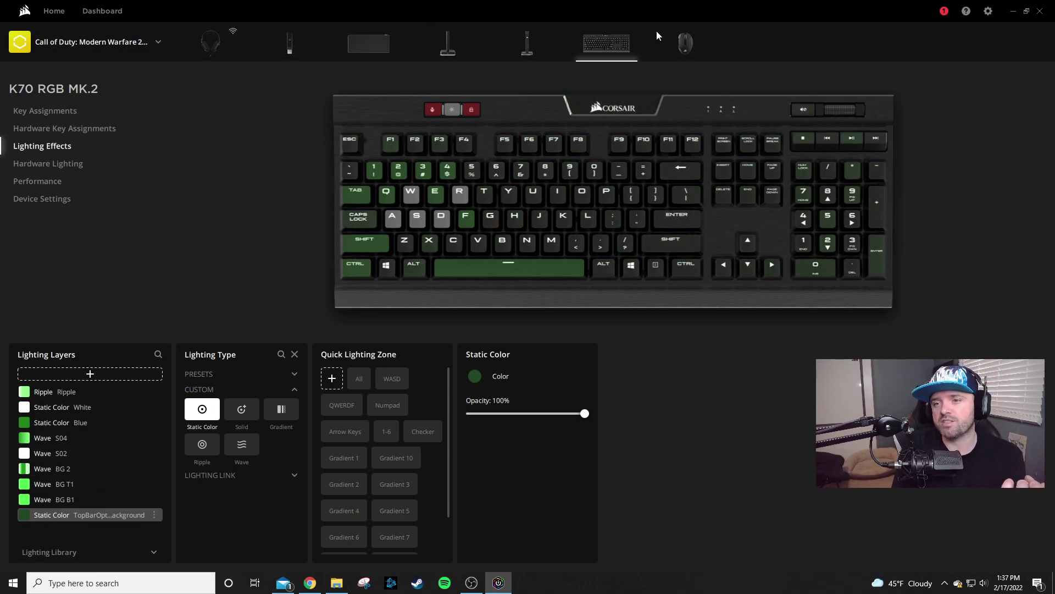
# Step: Recolour the Blue static colour layer of the Scimitar RGB Elite mouse to dark green #112911
pyautogui.click(686, 44)
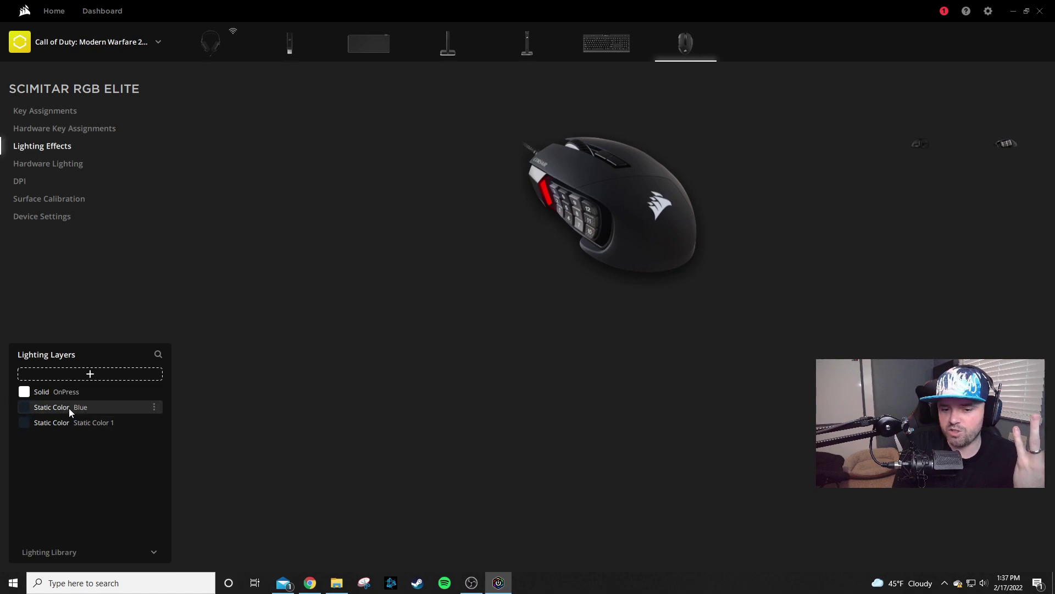
pyautogui.click(52, 408)
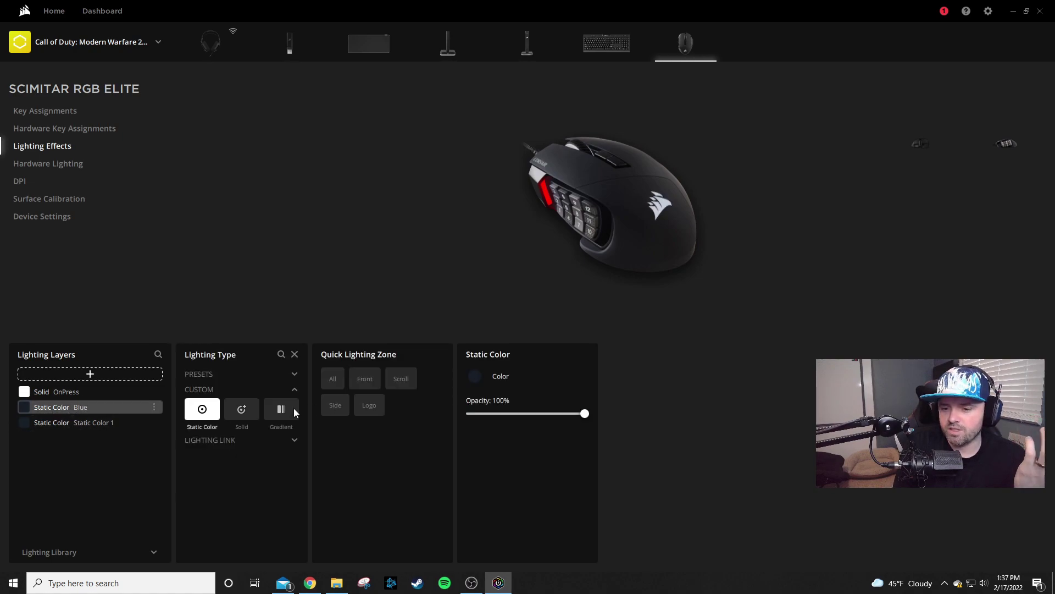
pyautogui.click(476, 377)
pyautogui.click(586, 345)
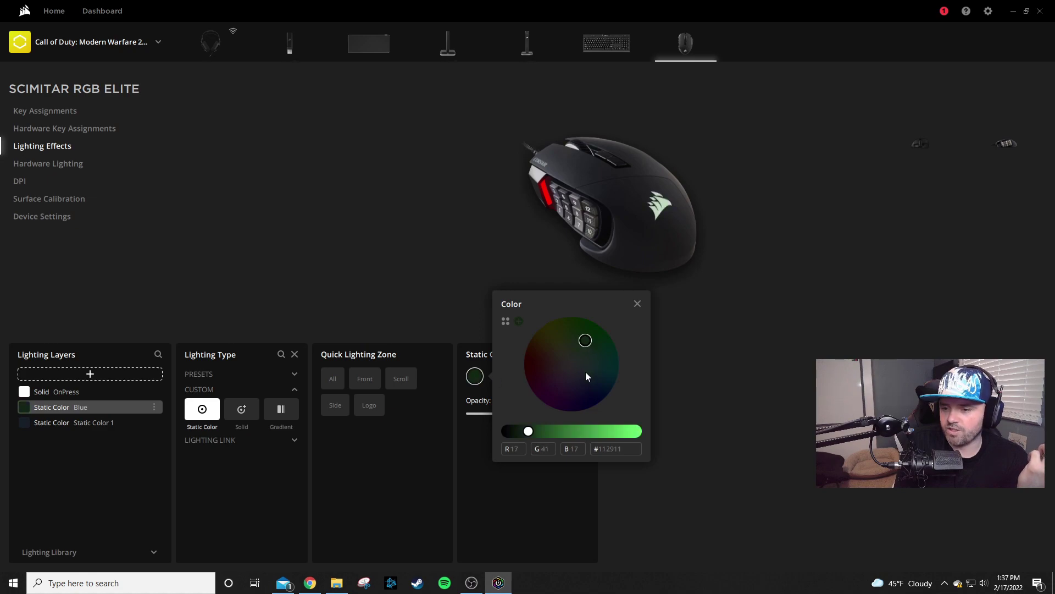
# Step: Recolour the mouse's Static Color 1 layer to dark green #132915
pyautogui.click(68, 422)
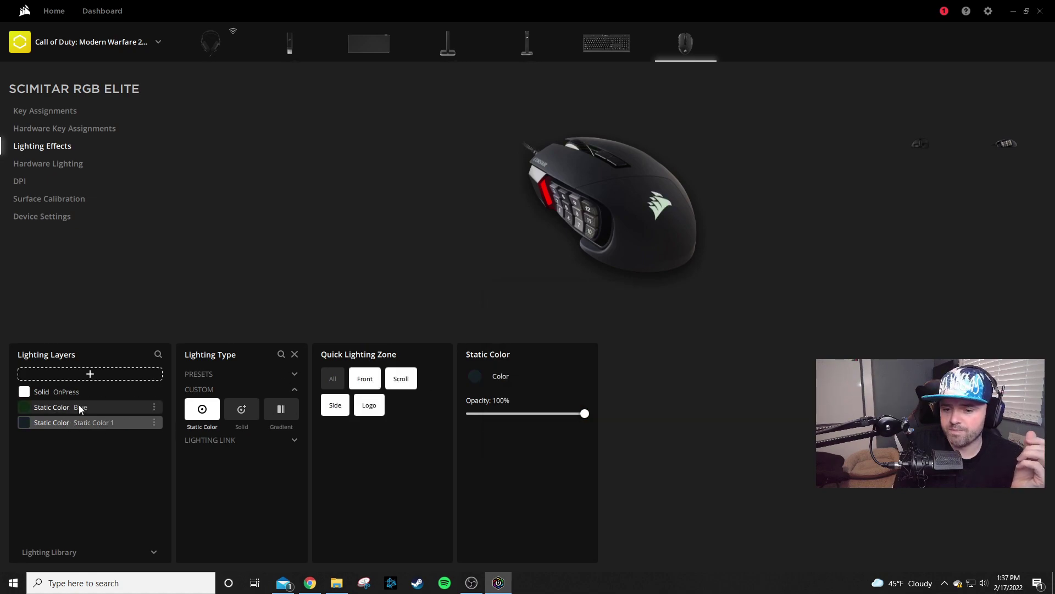
pyautogui.click(476, 376)
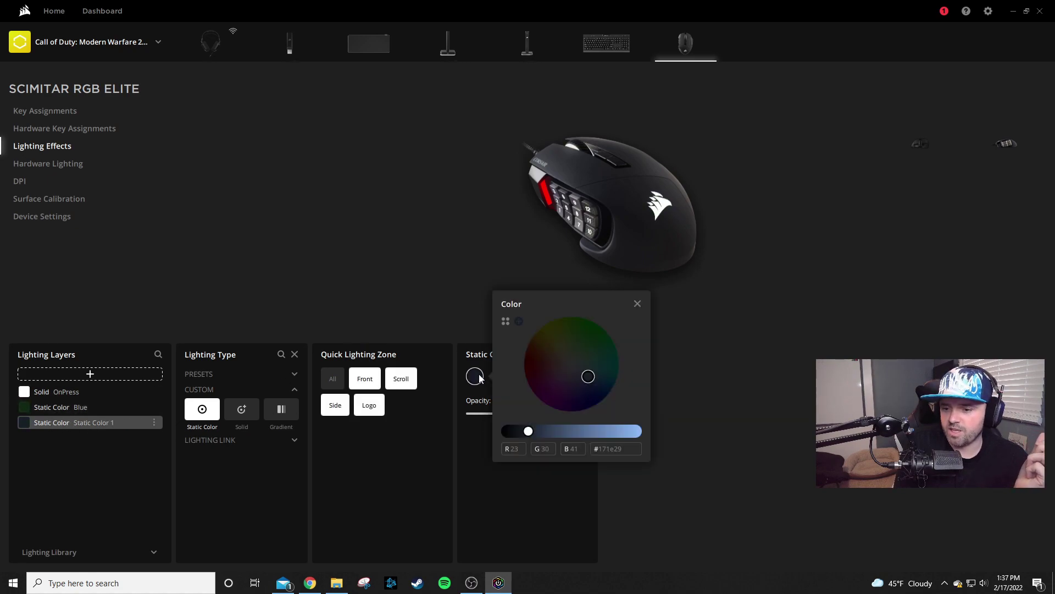
pyautogui.click(586, 344)
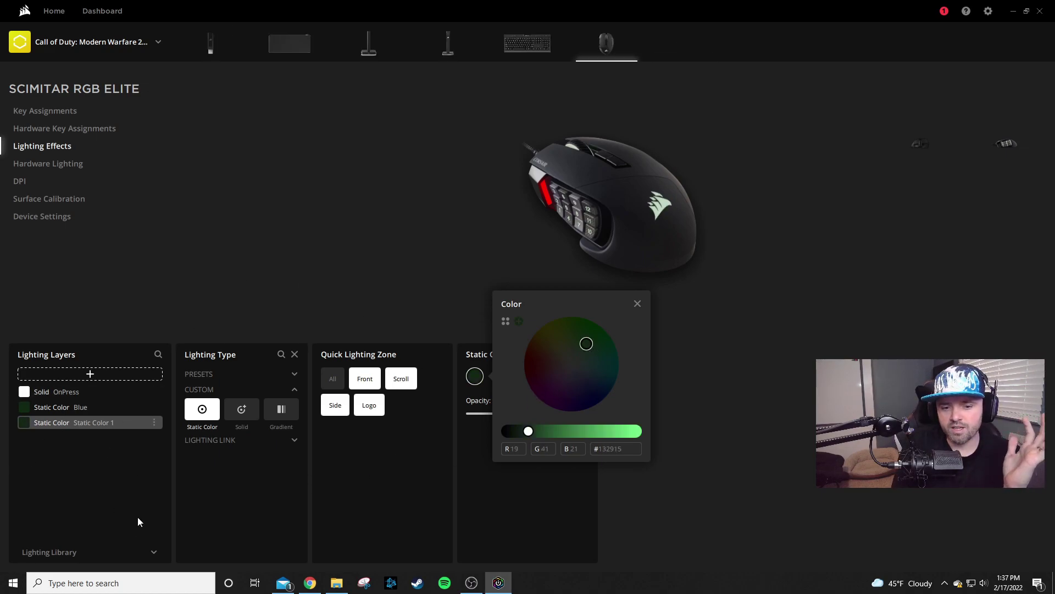
# Step: Apply the S02 Wave layer of the ST100 RGB headset stand to all of its lighting zones
pyautogui.click(451, 43)
pyautogui.click(453, 43)
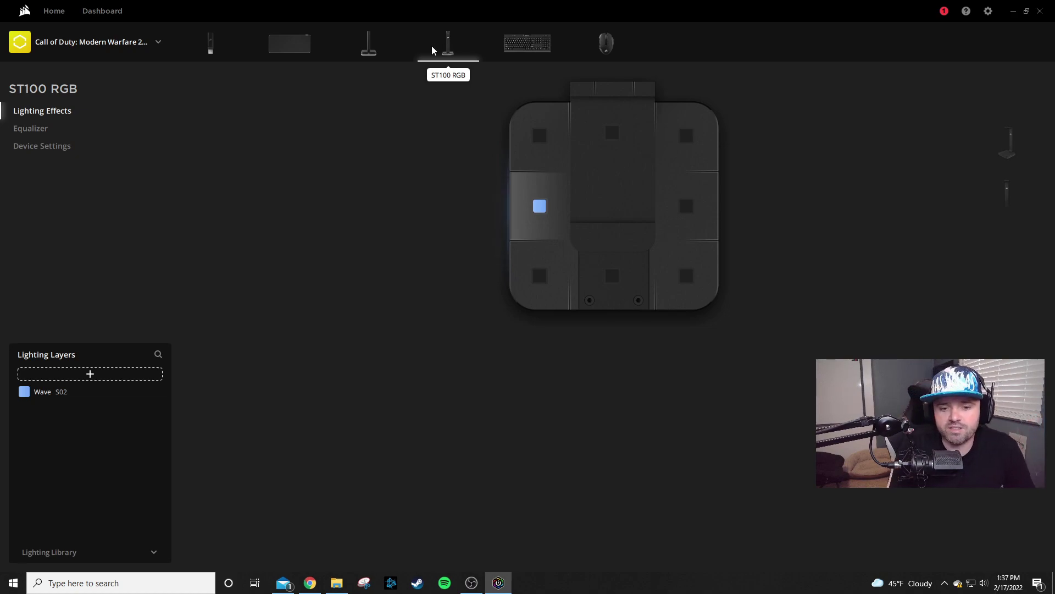
pyautogui.click(55, 397)
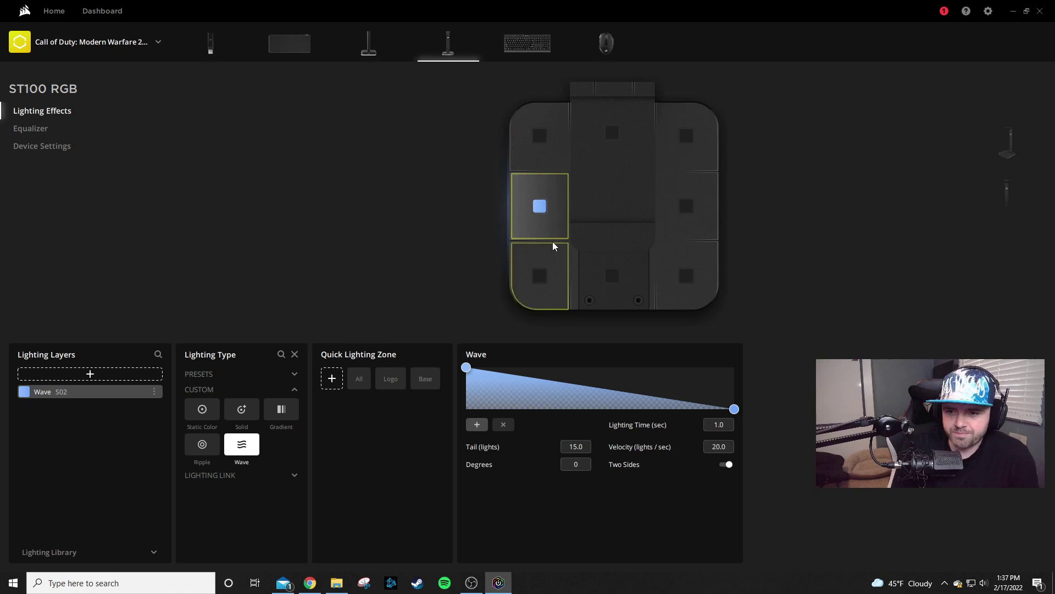
pyautogui.click(361, 382)
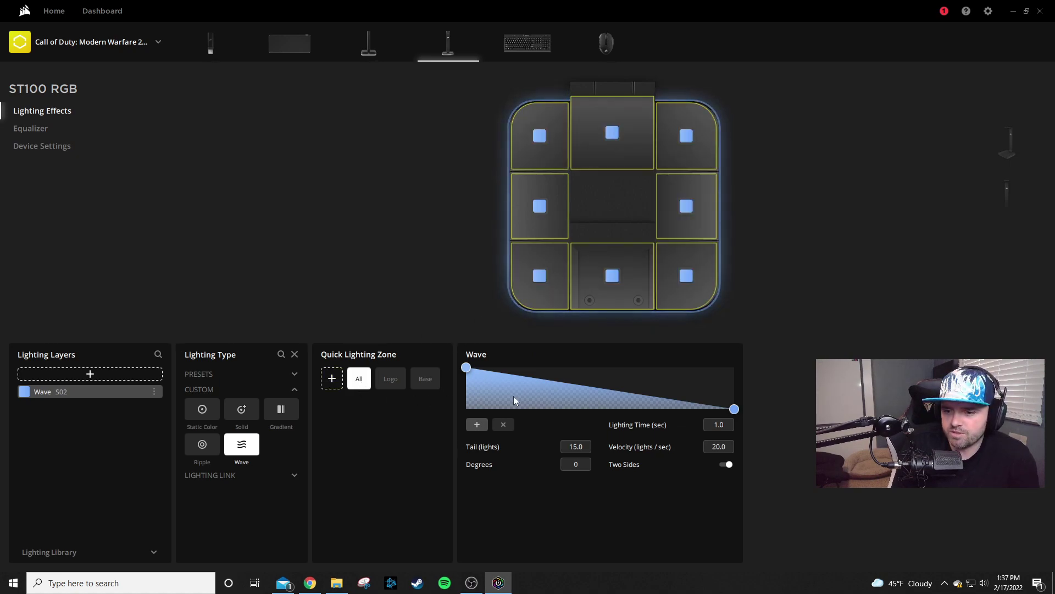
# Step: Set the first and last colour points of the headset stand's S02 Wave layer to light green #6bff5e
pyautogui.click(466, 368)
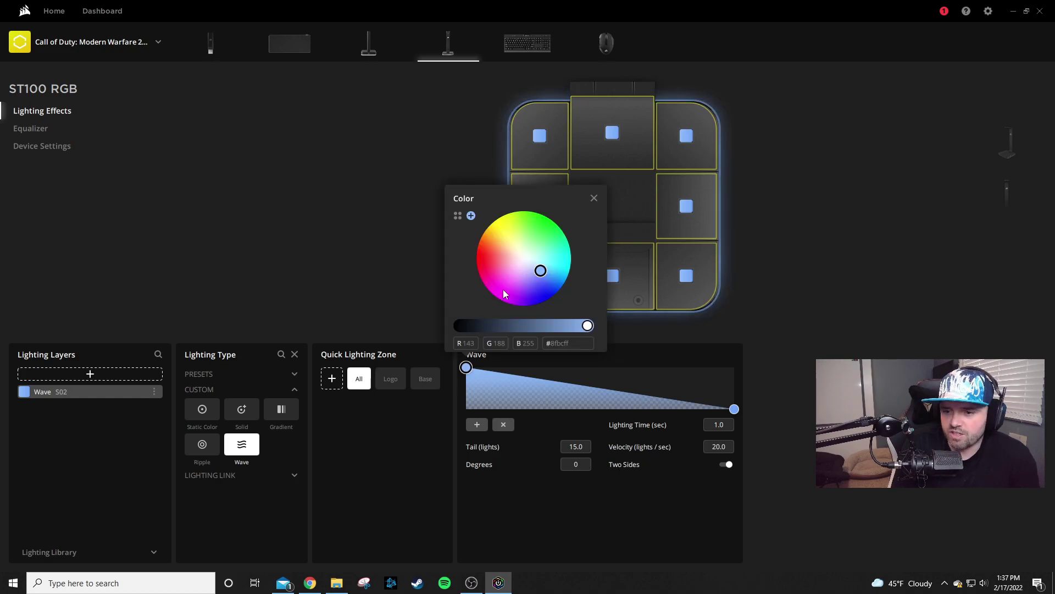
pyautogui.click(457, 215)
pyautogui.click(480, 324)
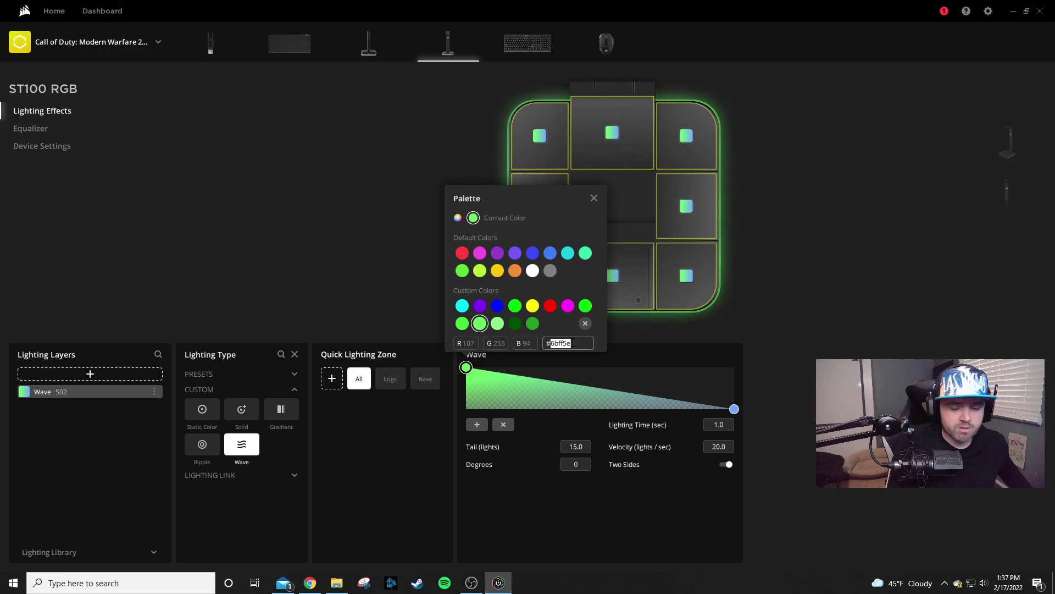
pyautogui.click(734, 409)
pyautogui.doubleClick(729, 384)
pyautogui.write('#6bff5e')
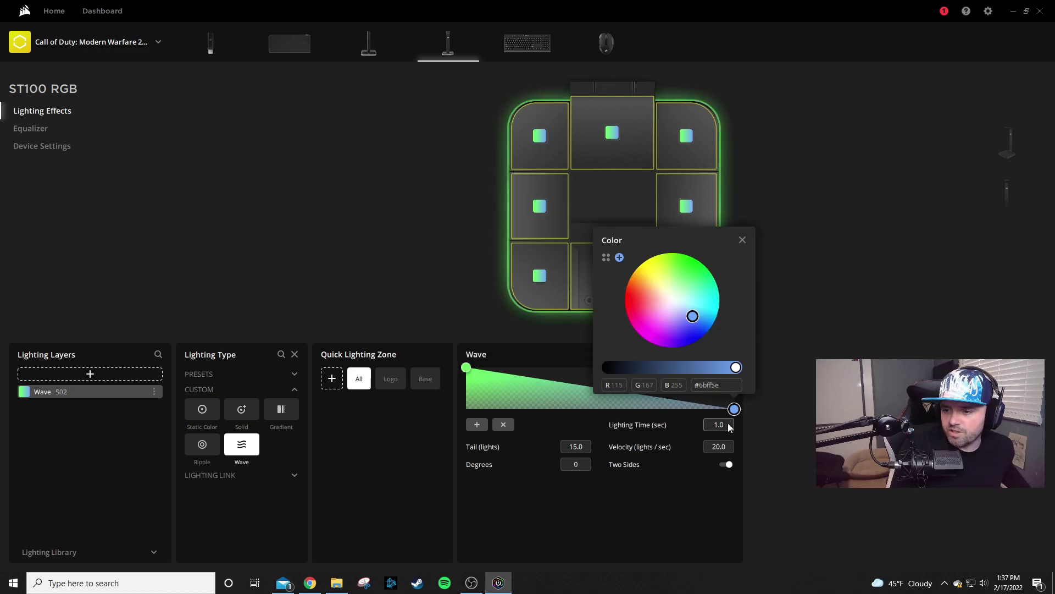
pyautogui.press('Return')
pyautogui.click(576, 509)
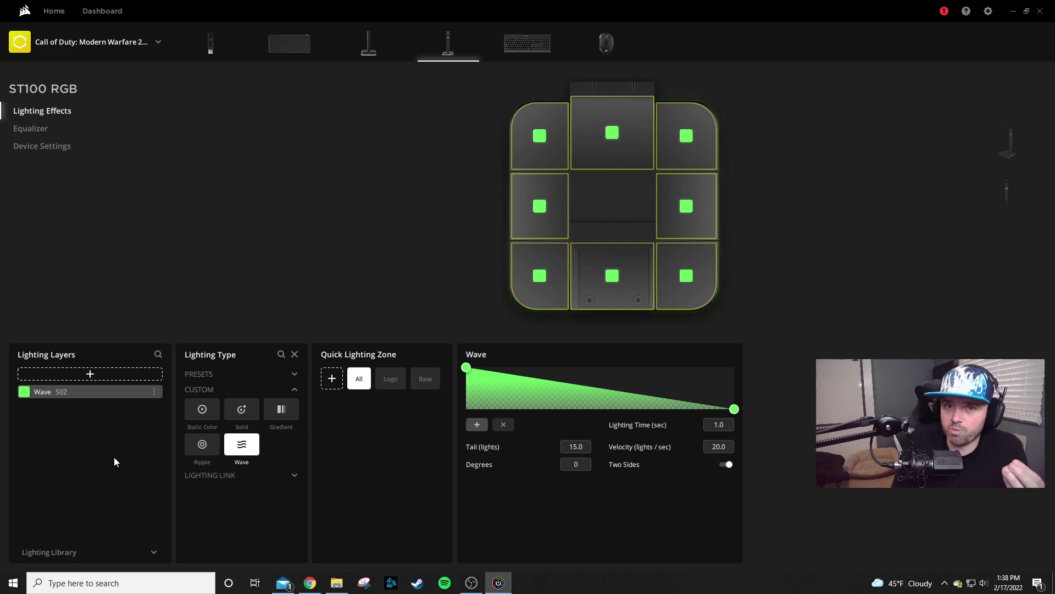
# Step: Save the ST100 RGB headset stand's green S02 Wave layer to the lighting library
pyautogui.click(368, 47)
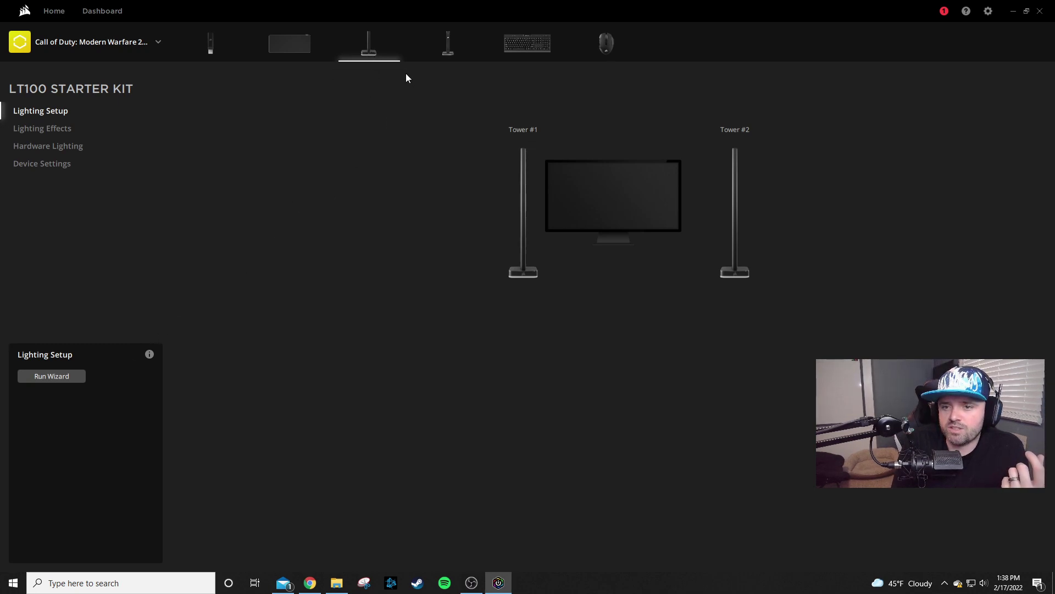
pyautogui.click(47, 130)
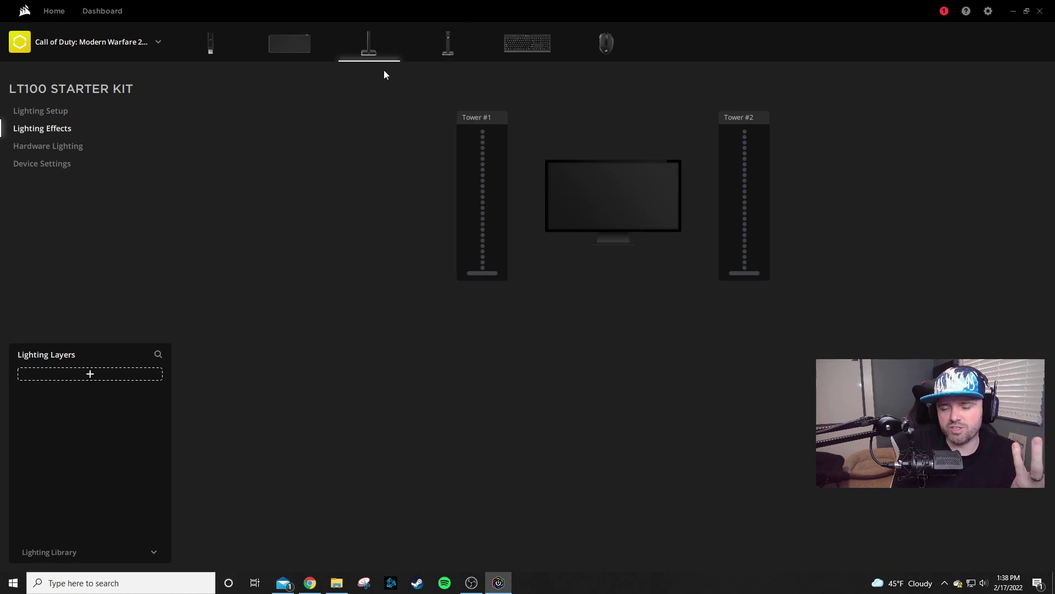
pyautogui.click(452, 50)
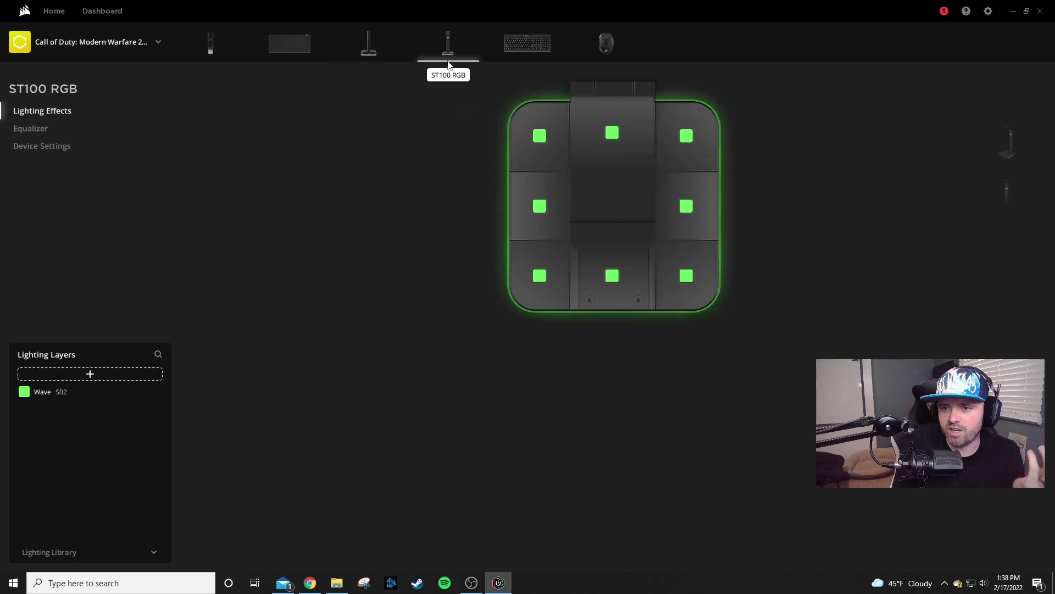
pyautogui.click(65, 394)
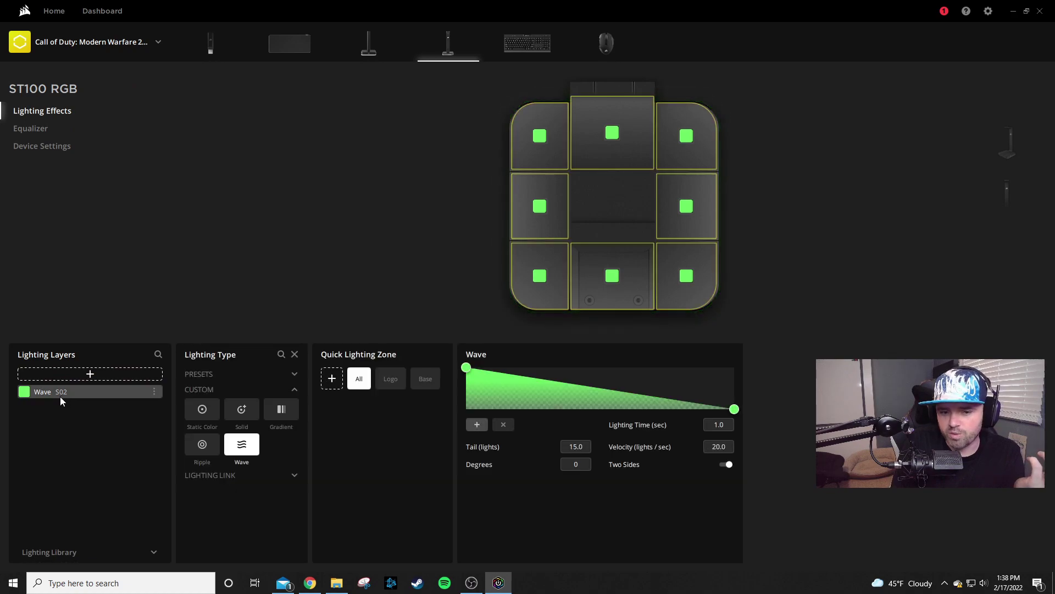
pyautogui.click(154, 392)
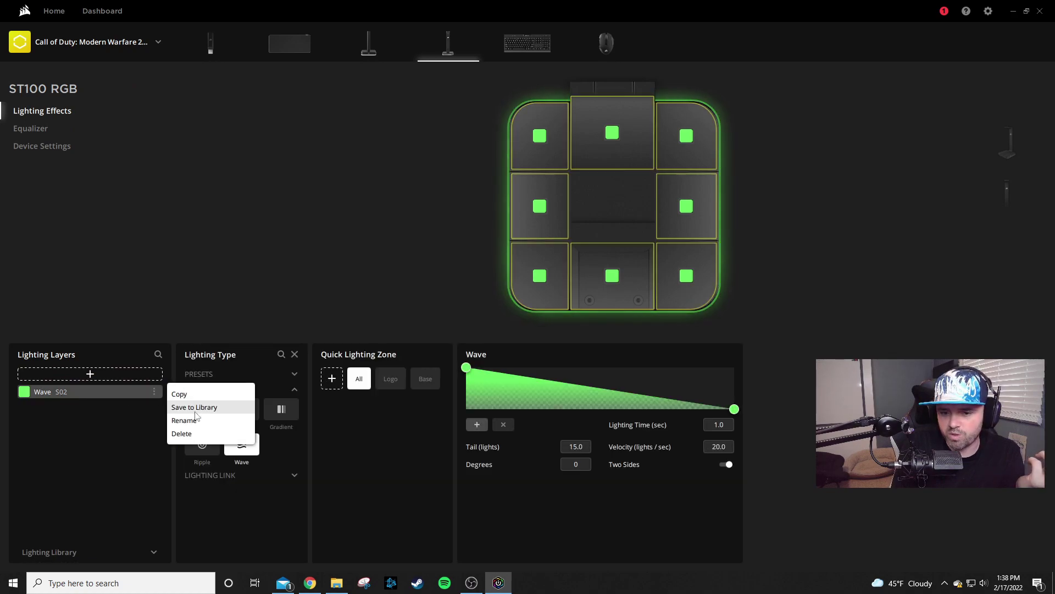
pyautogui.click(165, 454)
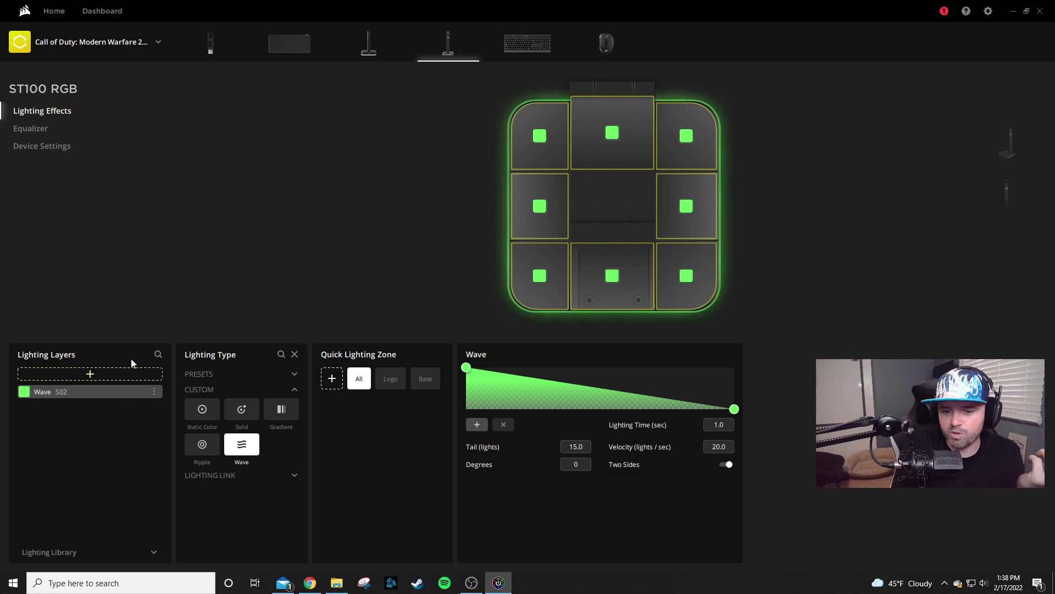
# Step: Copy the saved green S02 Wave effect from the lighting library to the LT100 Starter Kit's lighting layers
pyautogui.click(374, 52)
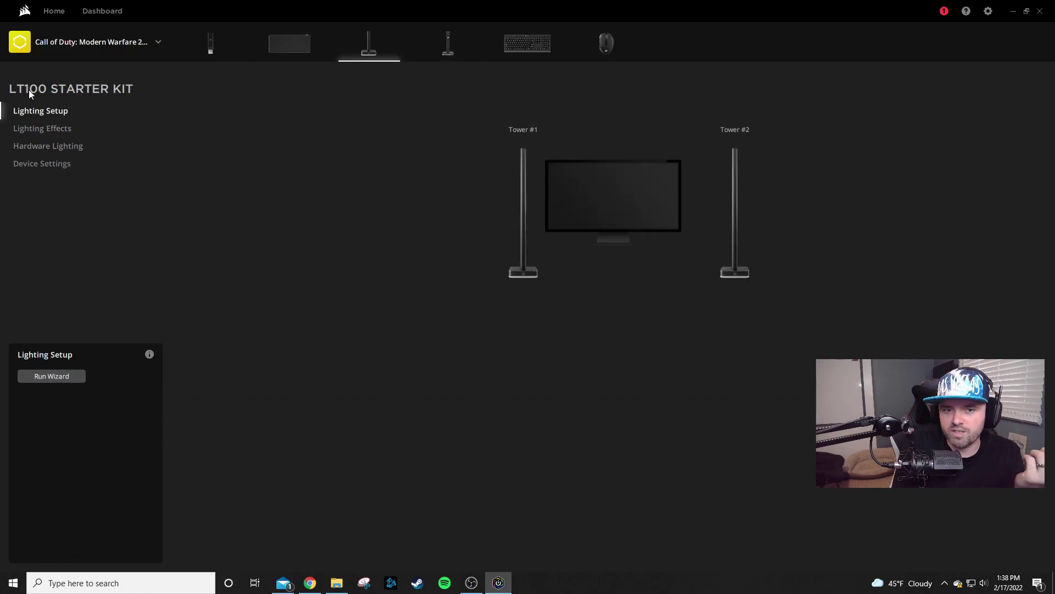
pyautogui.click(41, 129)
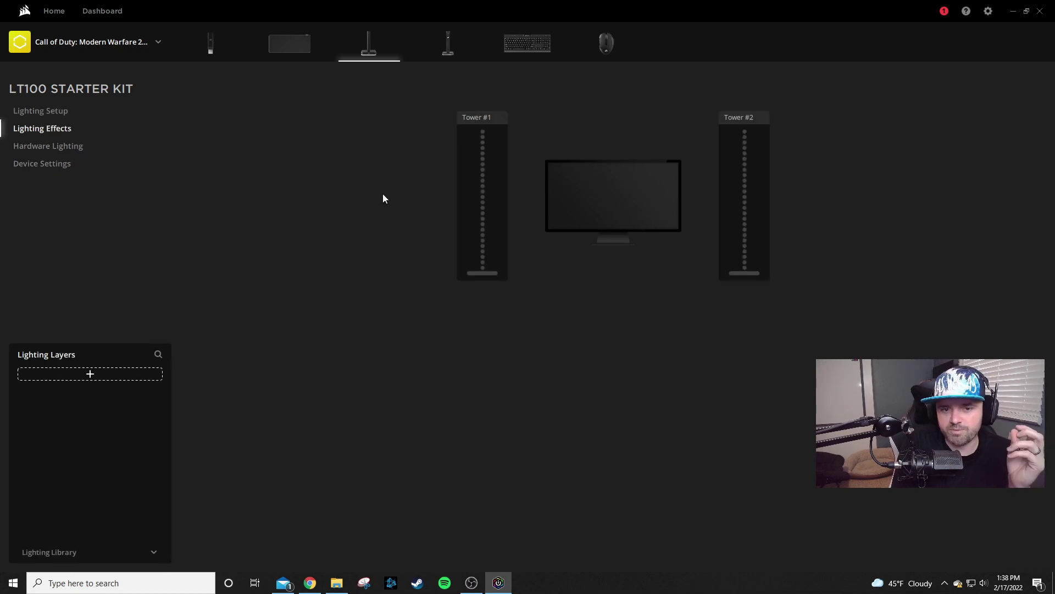
pyautogui.click(82, 555)
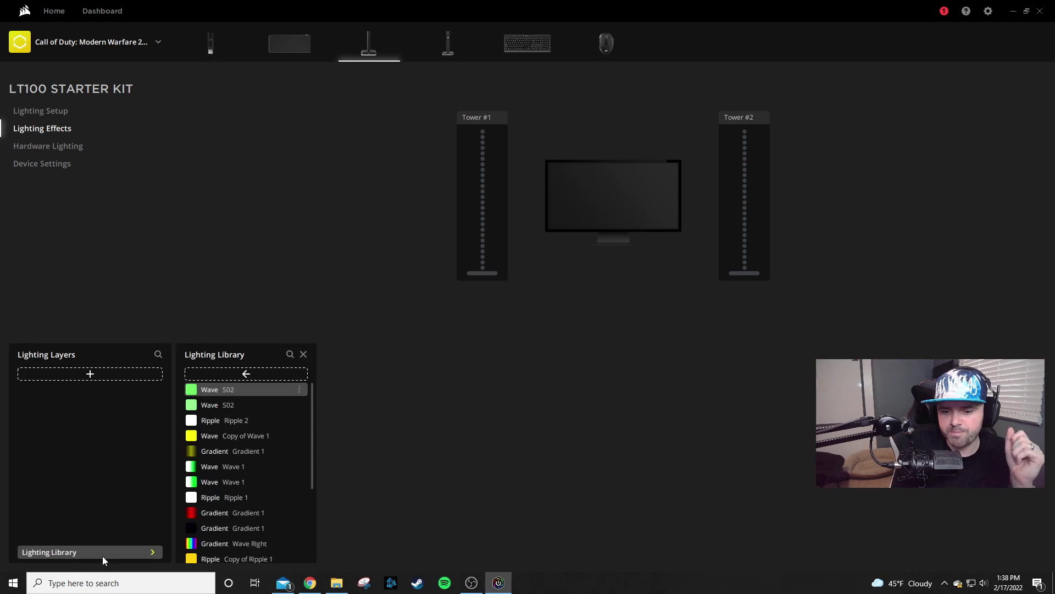
pyautogui.click(235, 389)
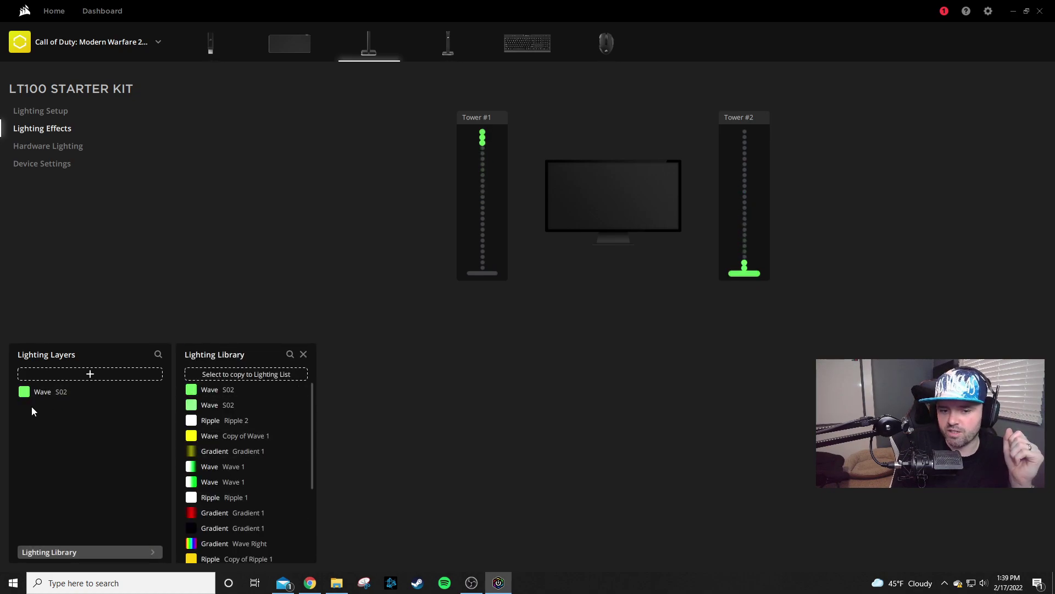
# Step: Set the lighting time of the LT100 towers' S02 Wave layer to 2 seconds
pyautogui.click(105, 391)
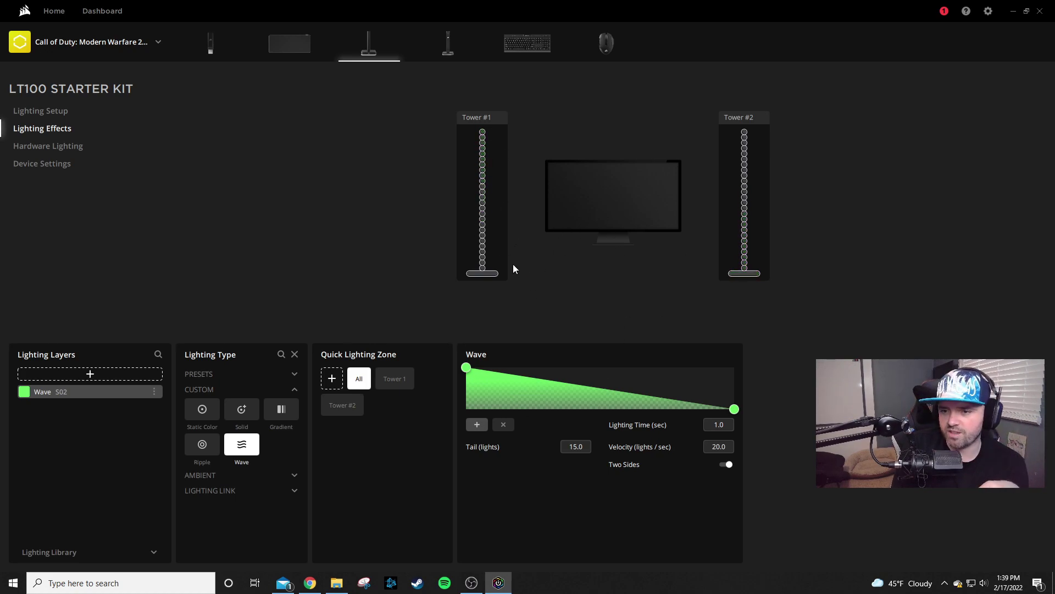
pyautogui.doubleClick(727, 424)
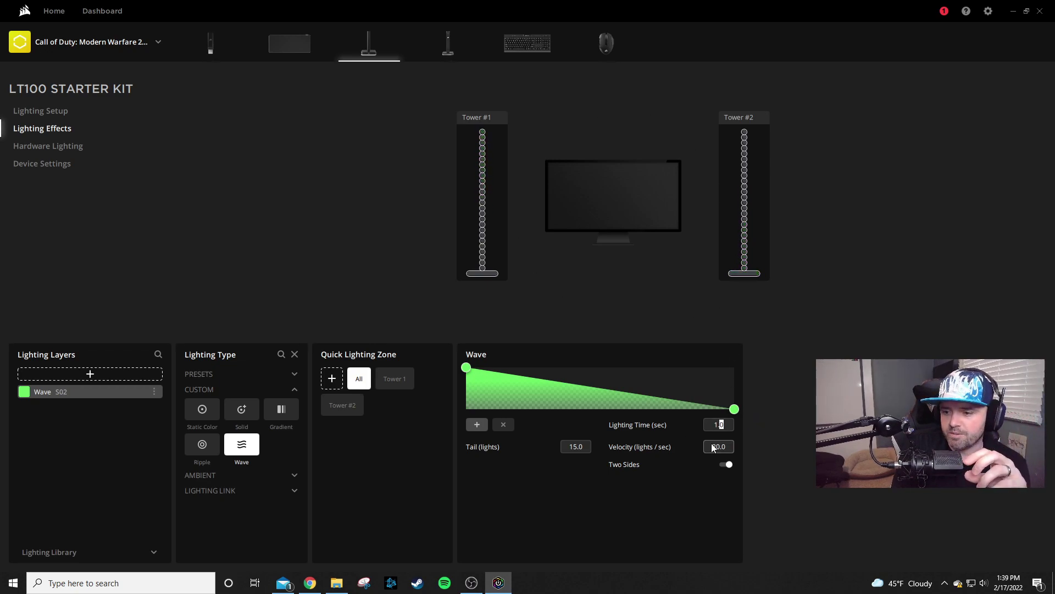
pyautogui.tripleClick(729, 424)
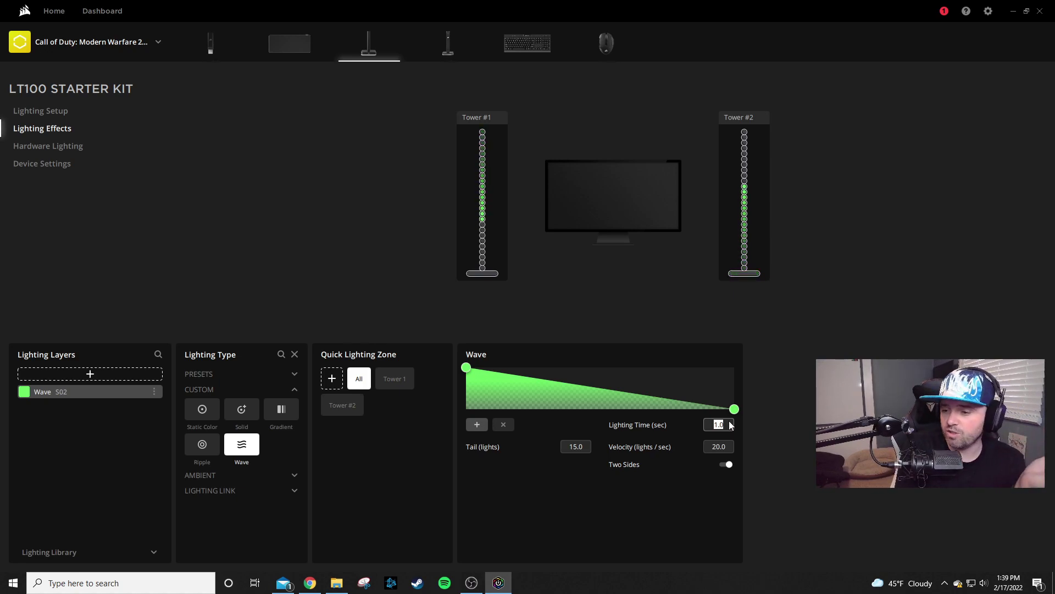
pyautogui.write('2')
pyautogui.press('Return')
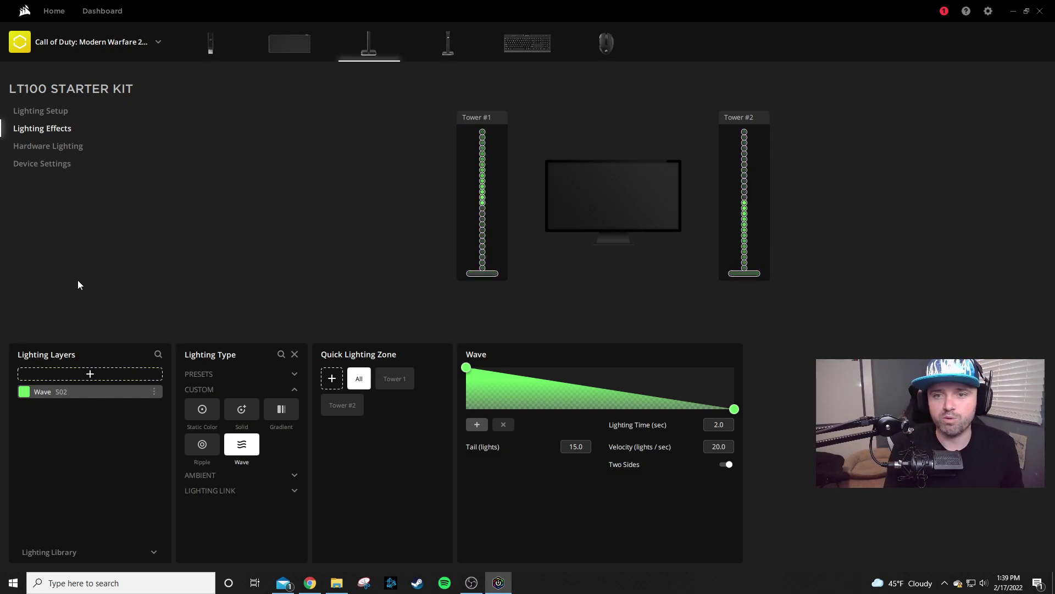
# Step: Add a new Gradient lighting layer covering all zones of the MM700 RGB mouse pad
pyautogui.click(290, 43)
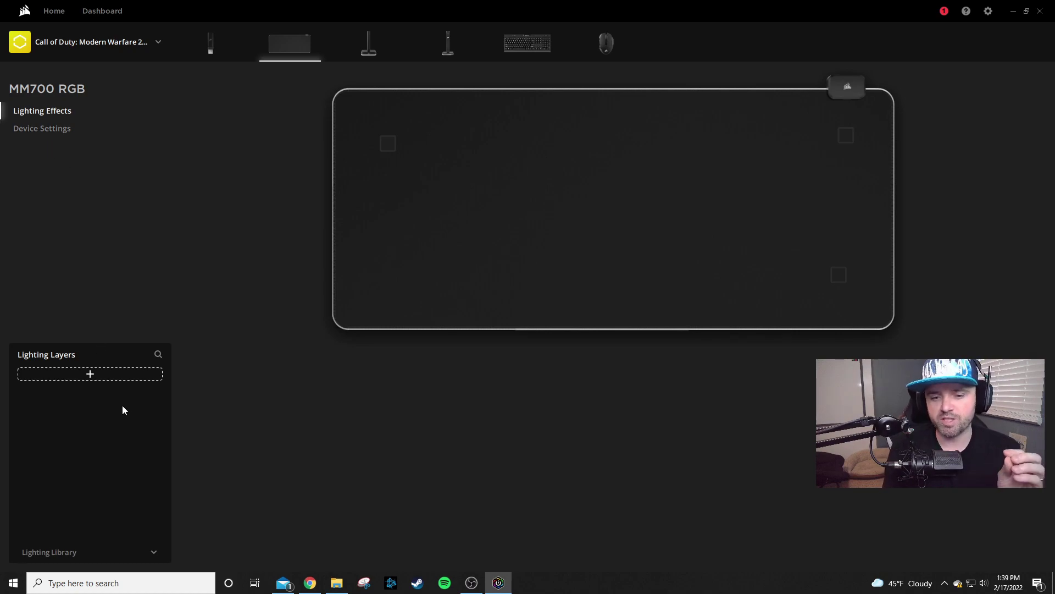
pyautogui.click(117, 555)
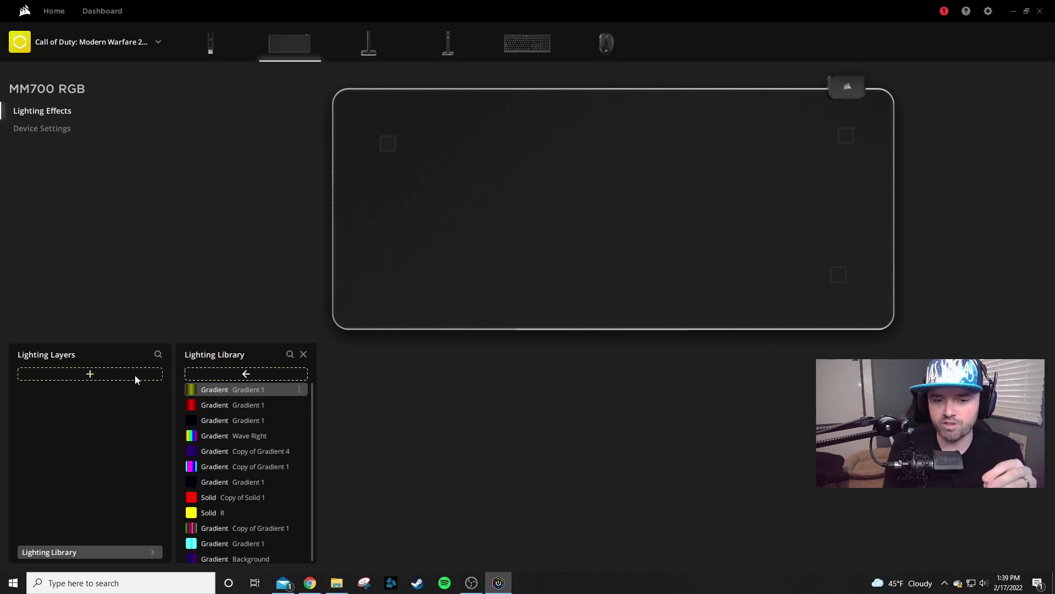
pyautogui.click(91, 374)
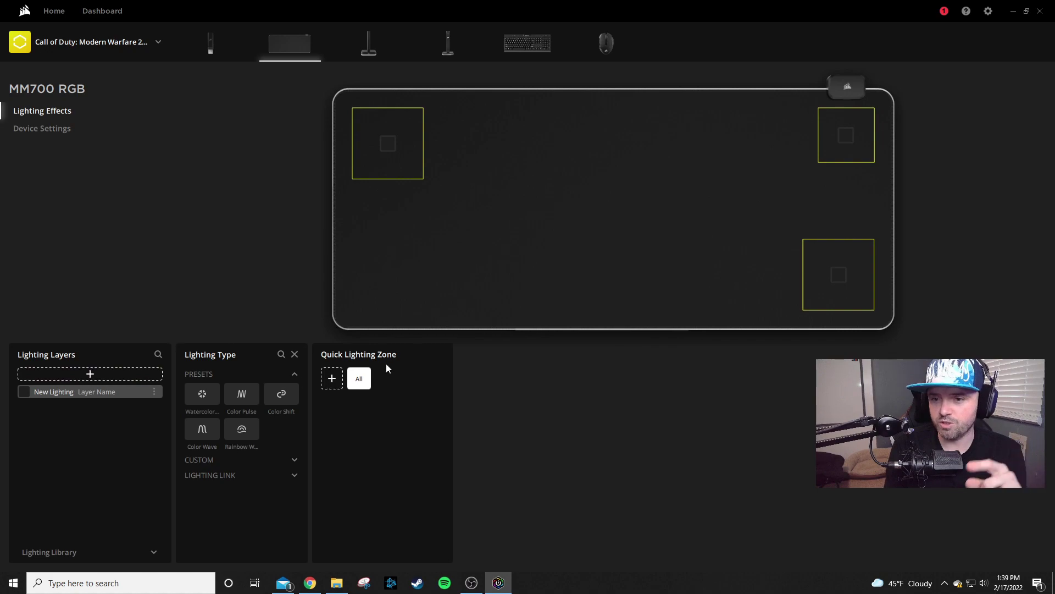
pyautogui.click(242, 460)
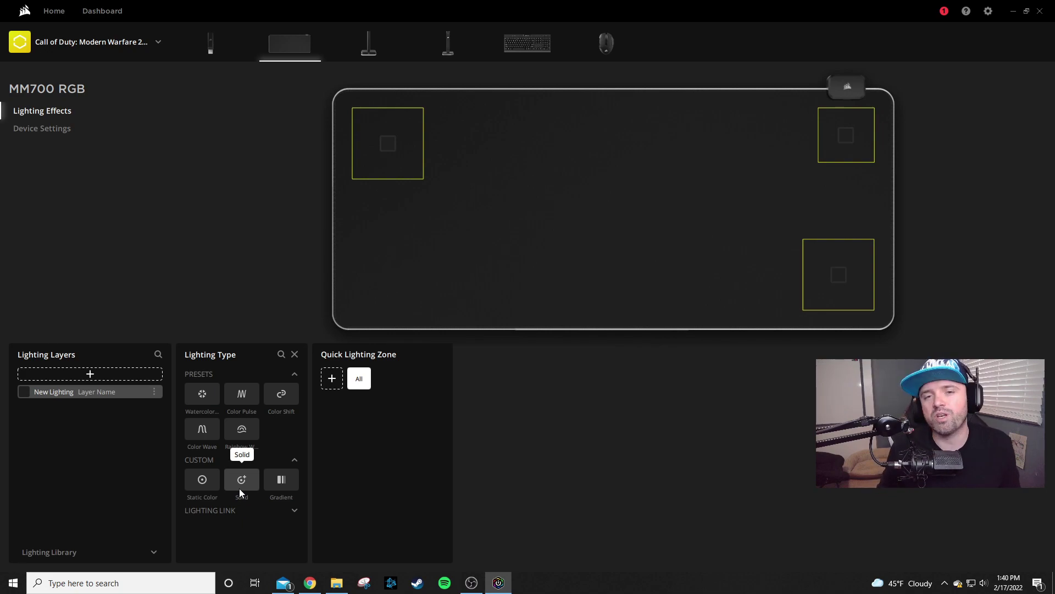
pyautogui.click(282, 485)
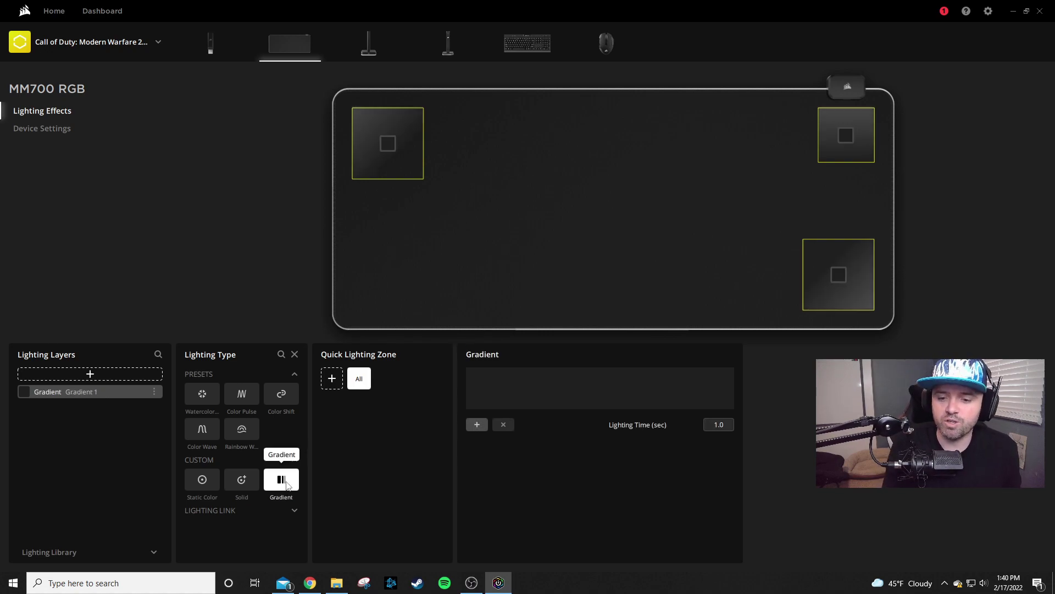
# Step: Add a green #0cff00 middle colour point to the mouse pad's gradient and set its first and last points to light green #89ff8c
pyautogui.click(483, 423)
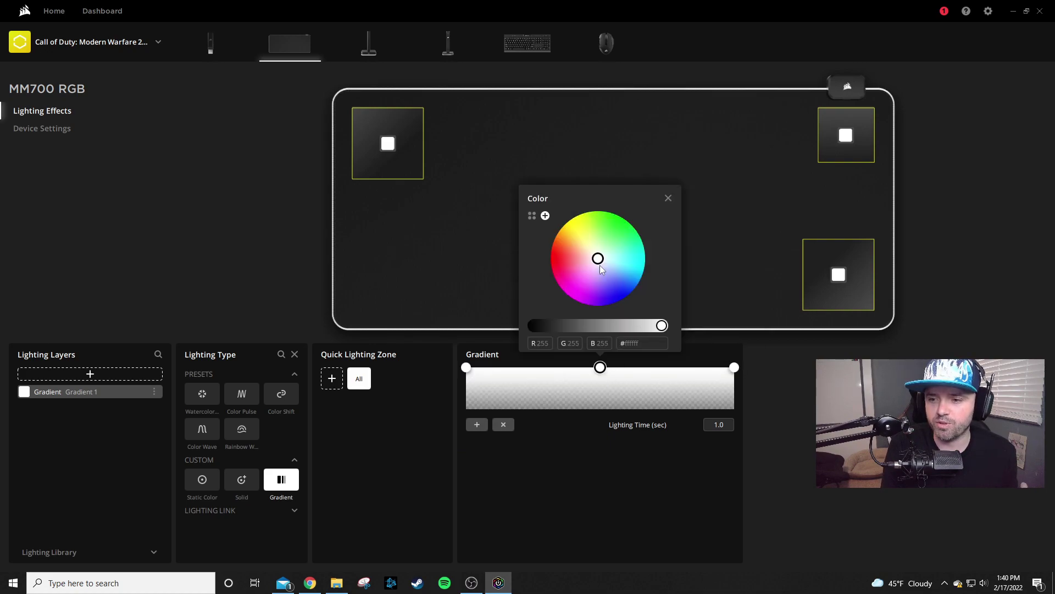
pyautogui.click(619, 216)
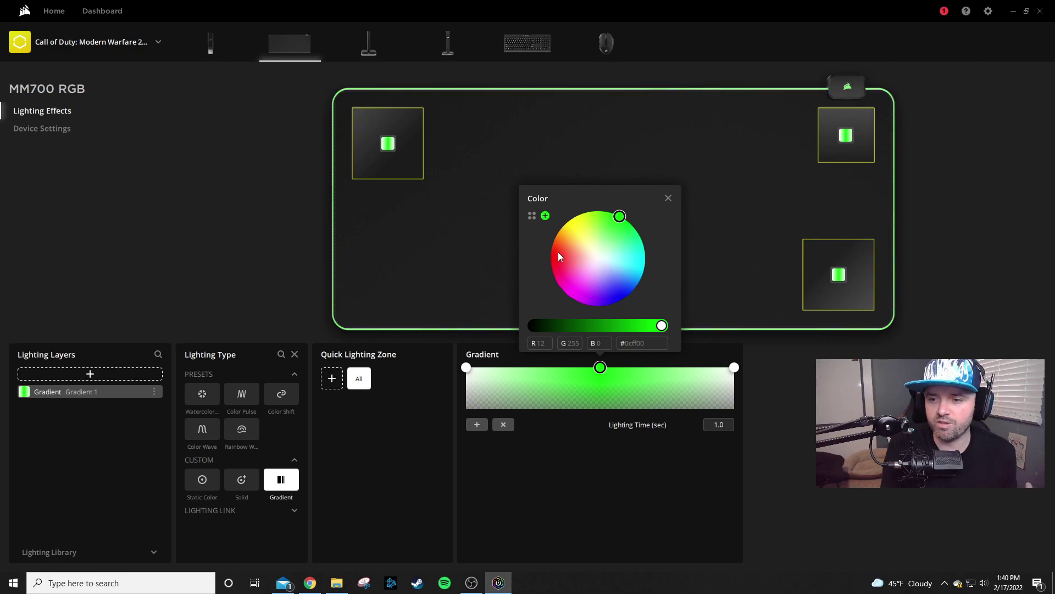
pyautogui.click(466, 368)
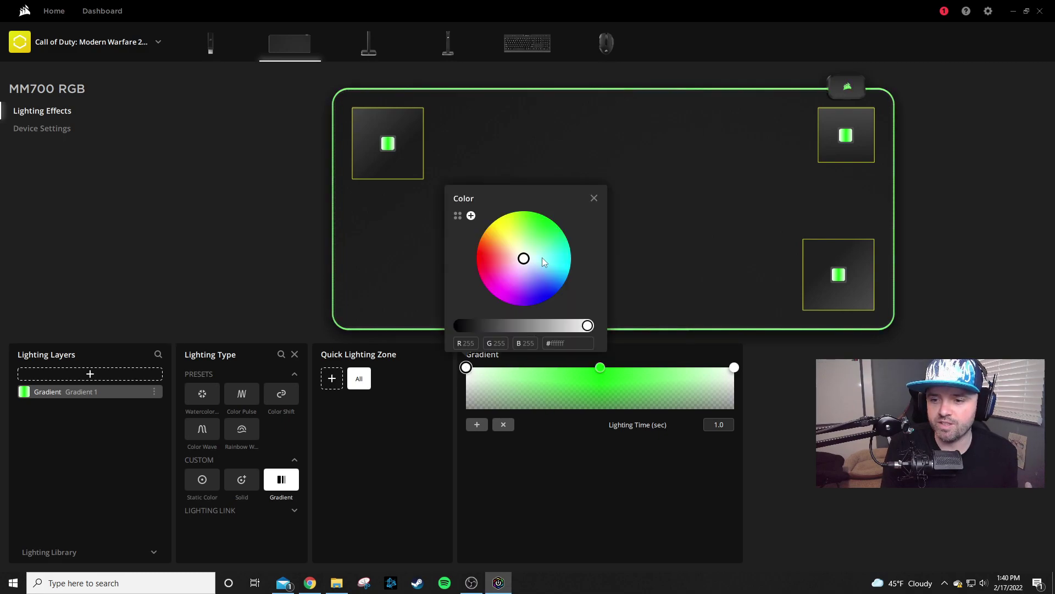
pyautogui.click(535, 240)
pyautogui.doubleClick(566, 343)
pyautogui.hotkey('ctrl', 'c')
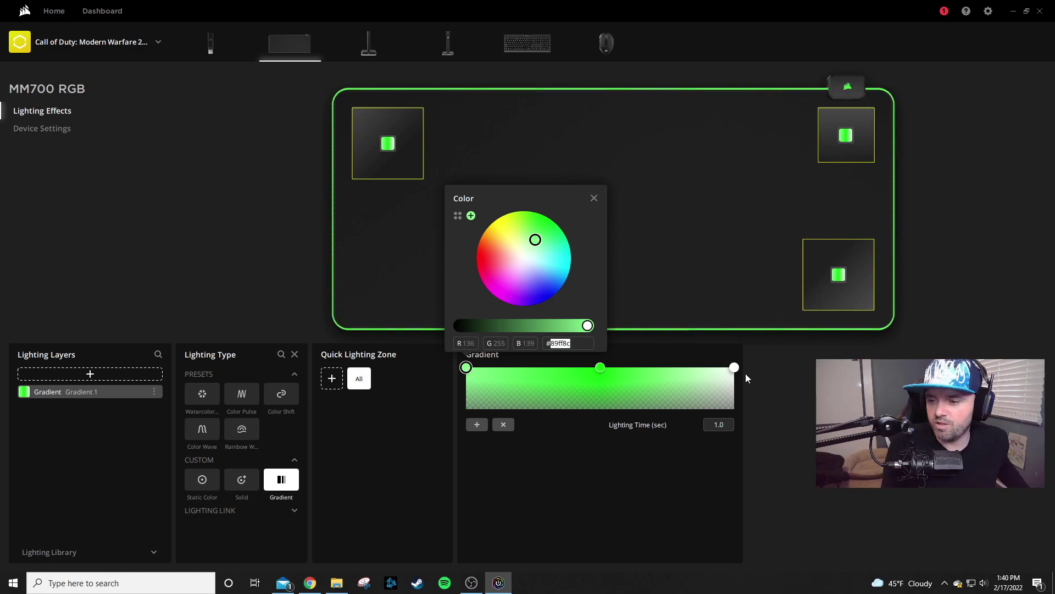
pyautogui.click(735, 368)
pyautogui.doubleClick(709, 343)
pyautogui.hotkey('ctrl', 'v')
pyautogui.click(633, 470)
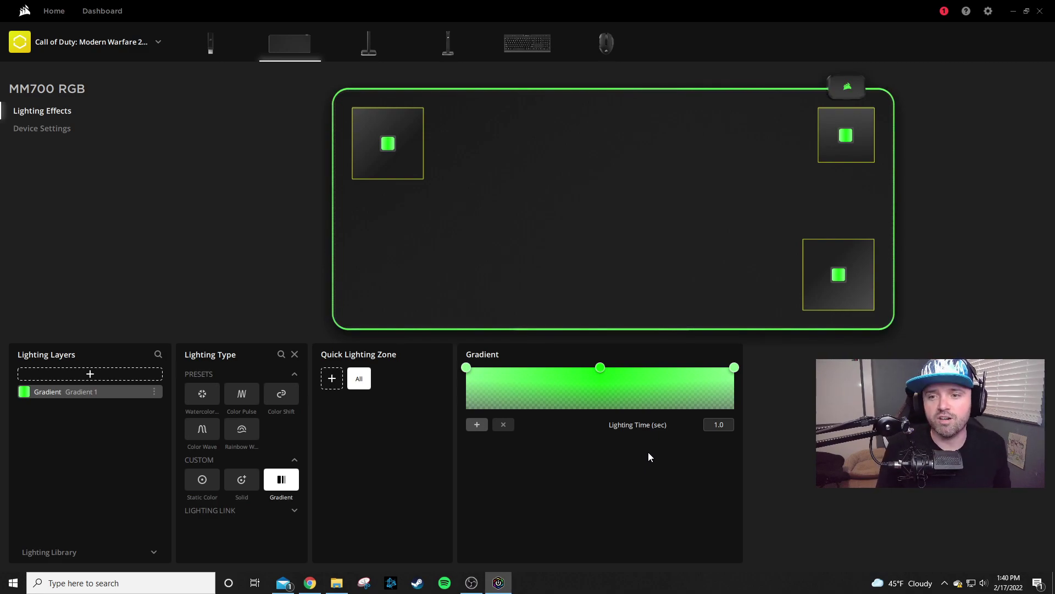
# Step: Display the K70 RGB MK.2 keyboard's lighting effects to review its layers
pyautogui.click(522, 48)
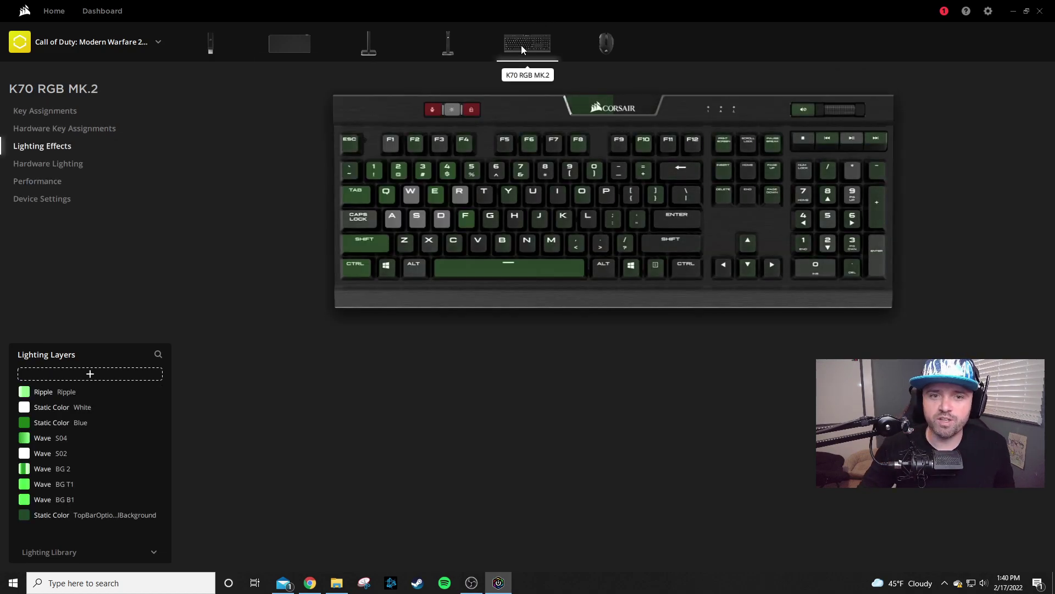